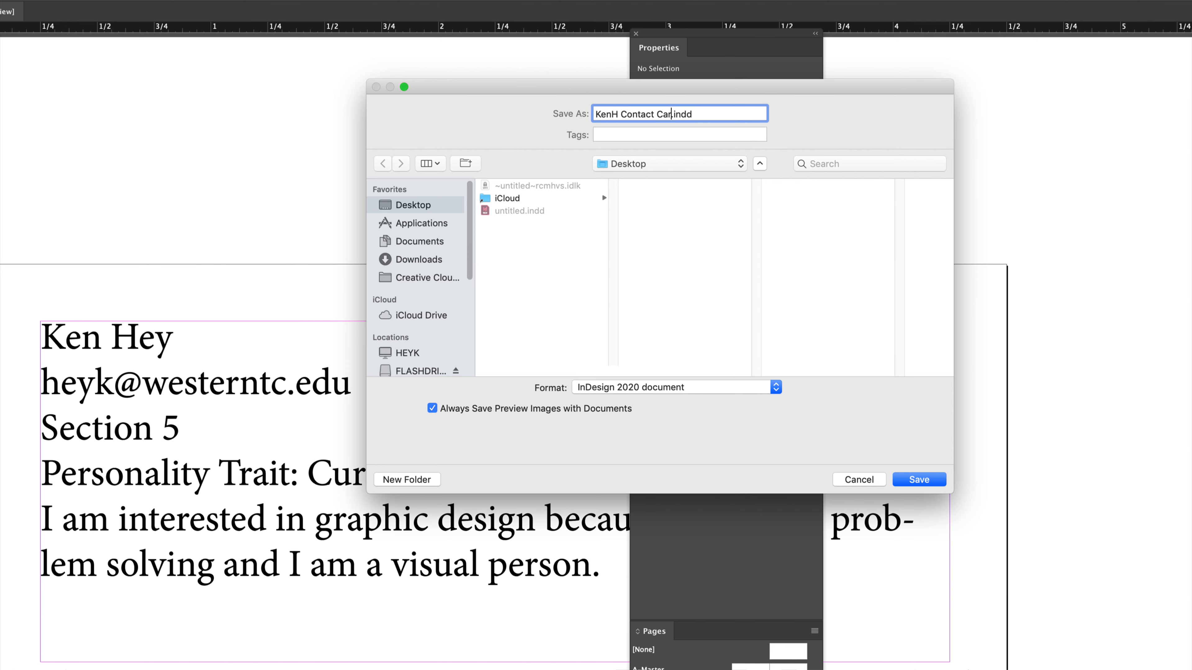
- Save the contact card document in the Pub 1 folder inside Documents as an InDesign 2020 document
click(415, 243)
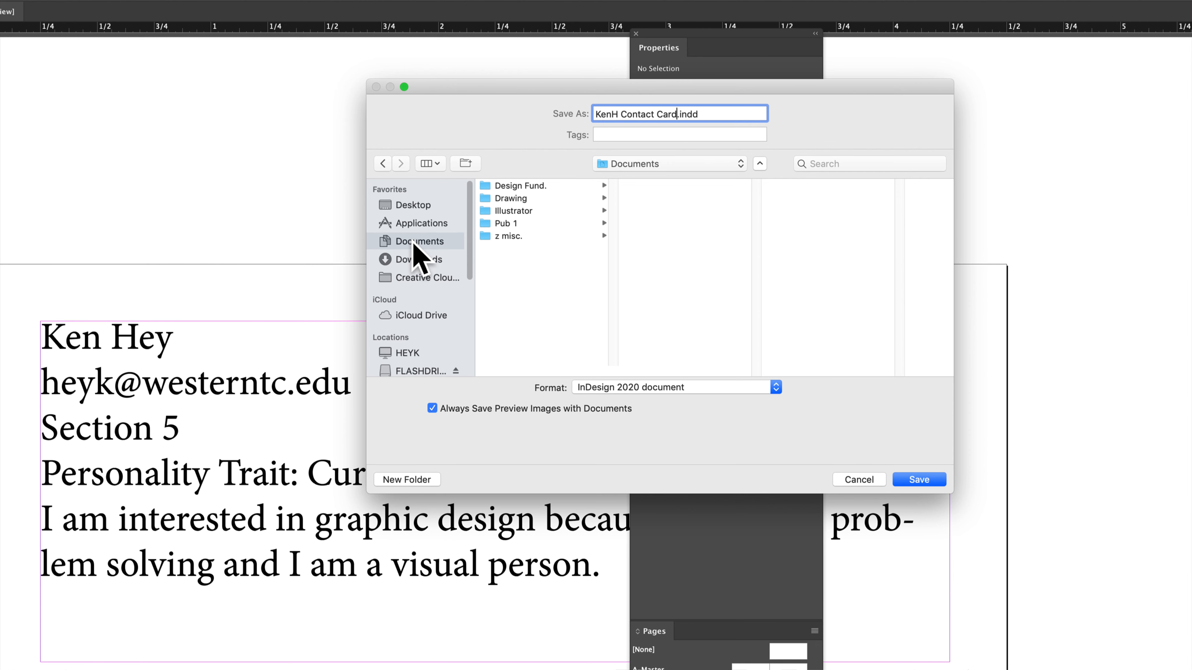
click(510, 223)
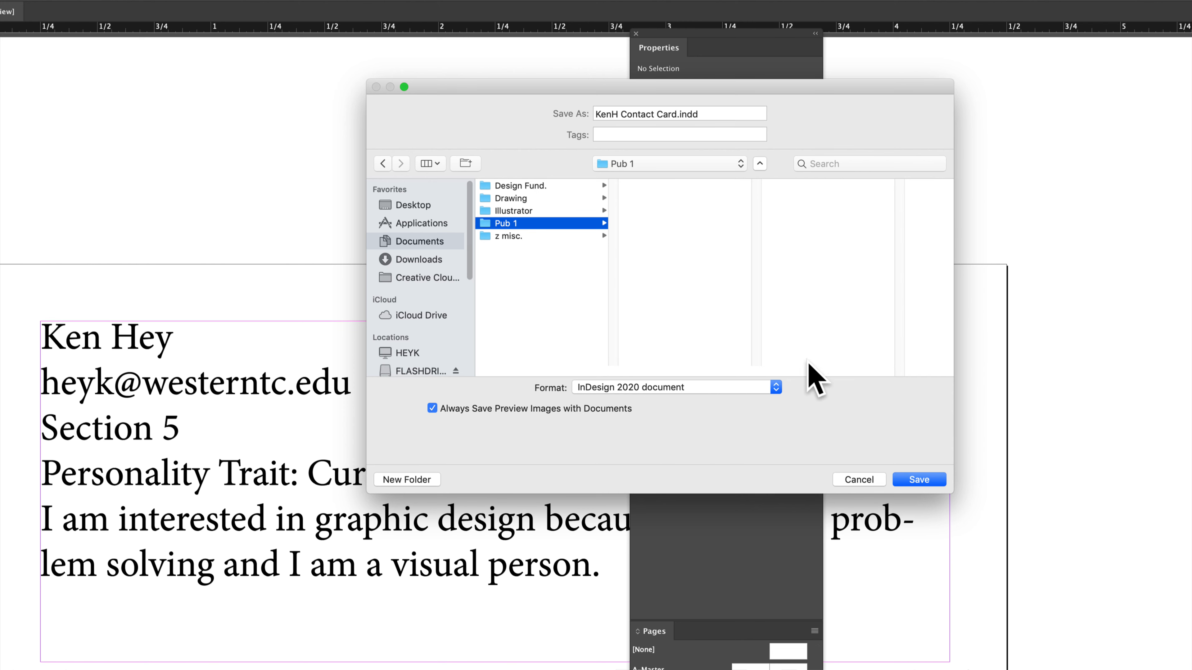
click(919, 480)
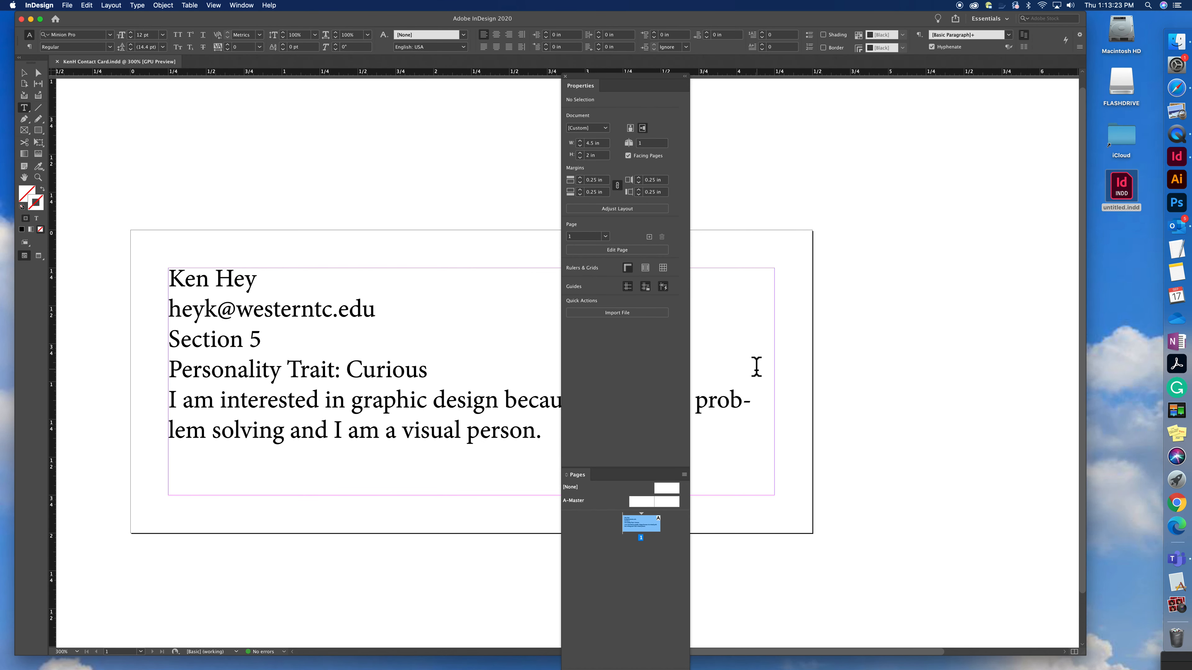
- Give the card's text frame a Black stroke with a 50% tint
drag(609, 82, 878, 80)
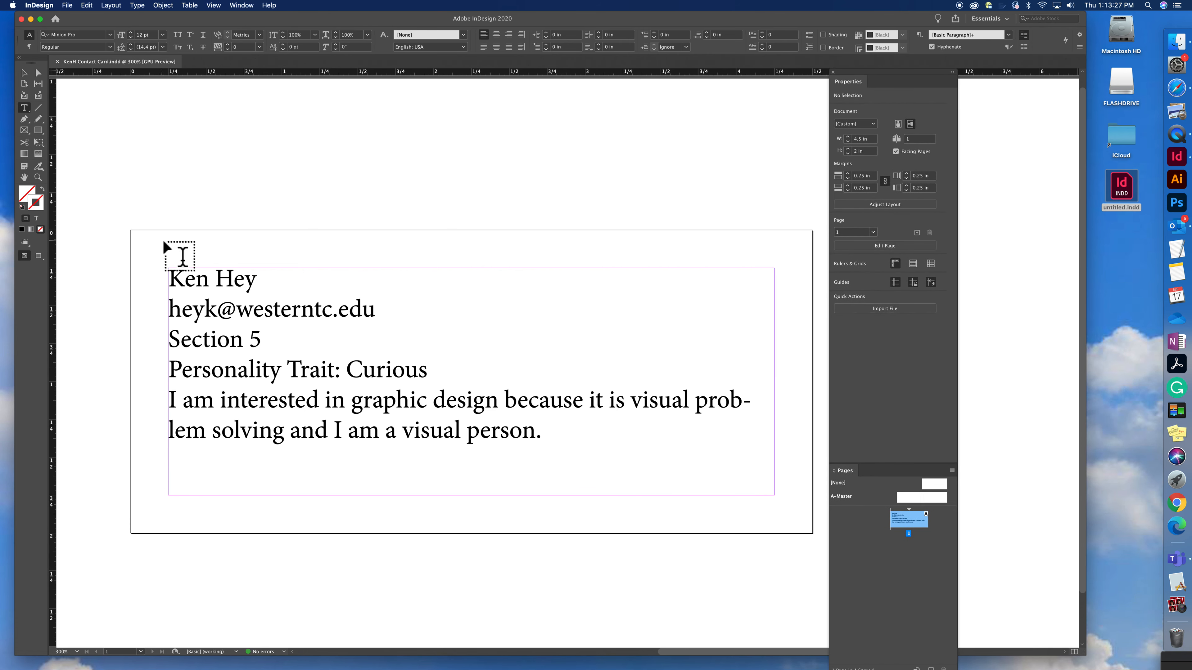
click(25, 72)
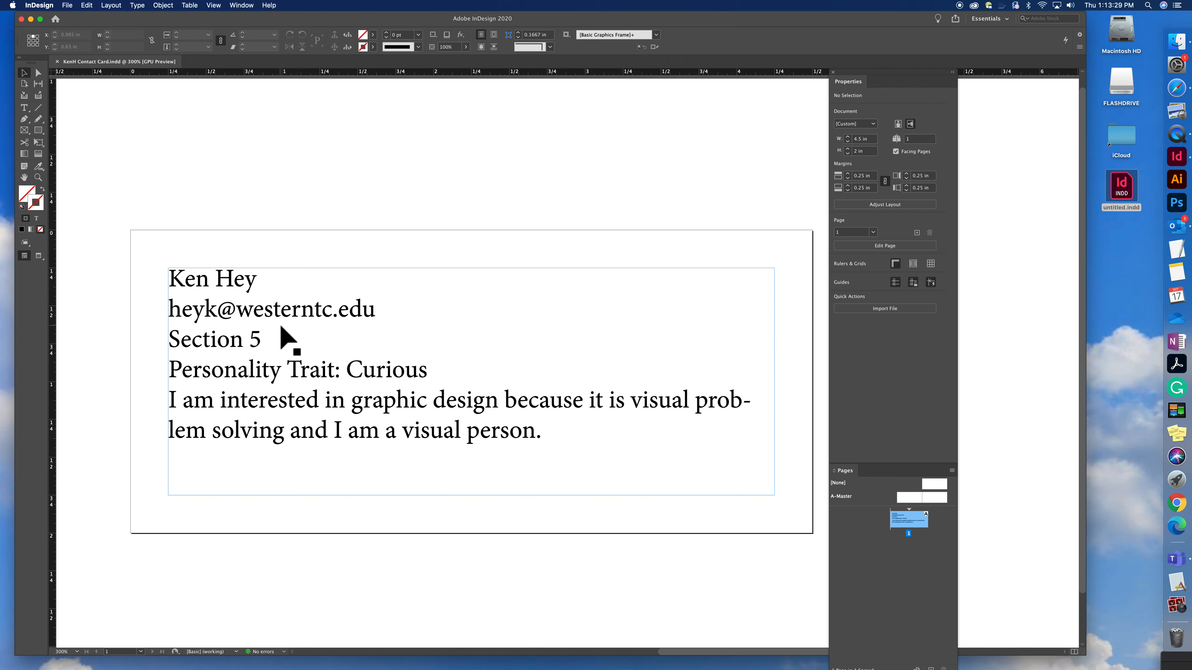
click(238, 315)
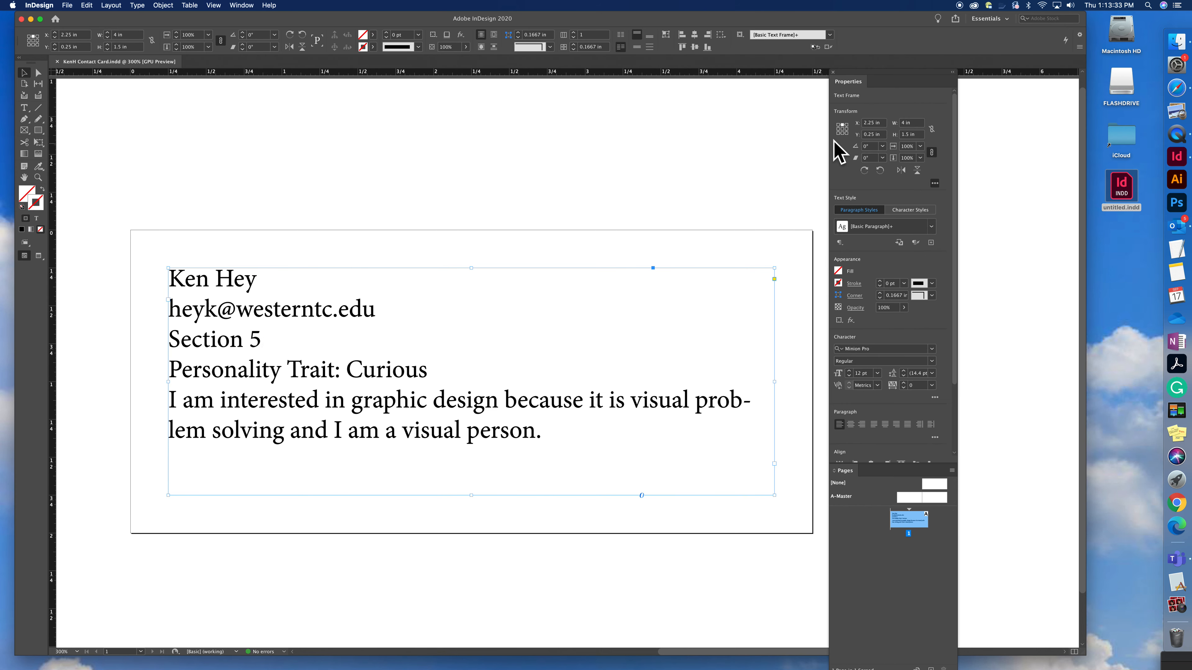
drag(867, 71, 491, 65)
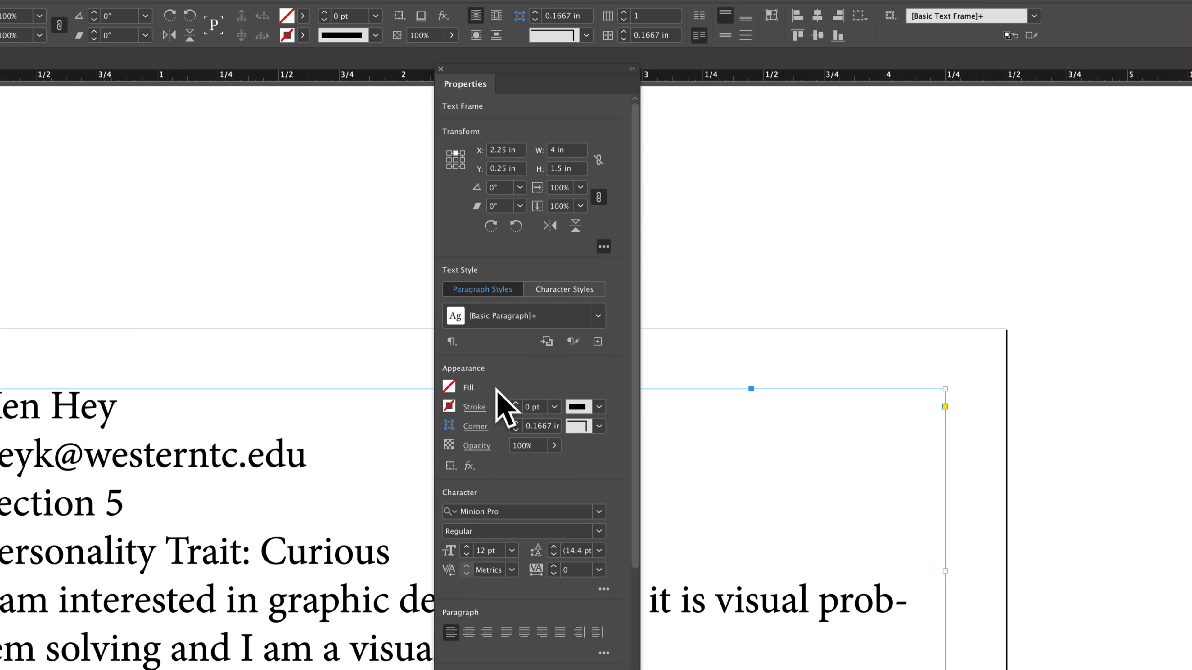
click(455, 406)
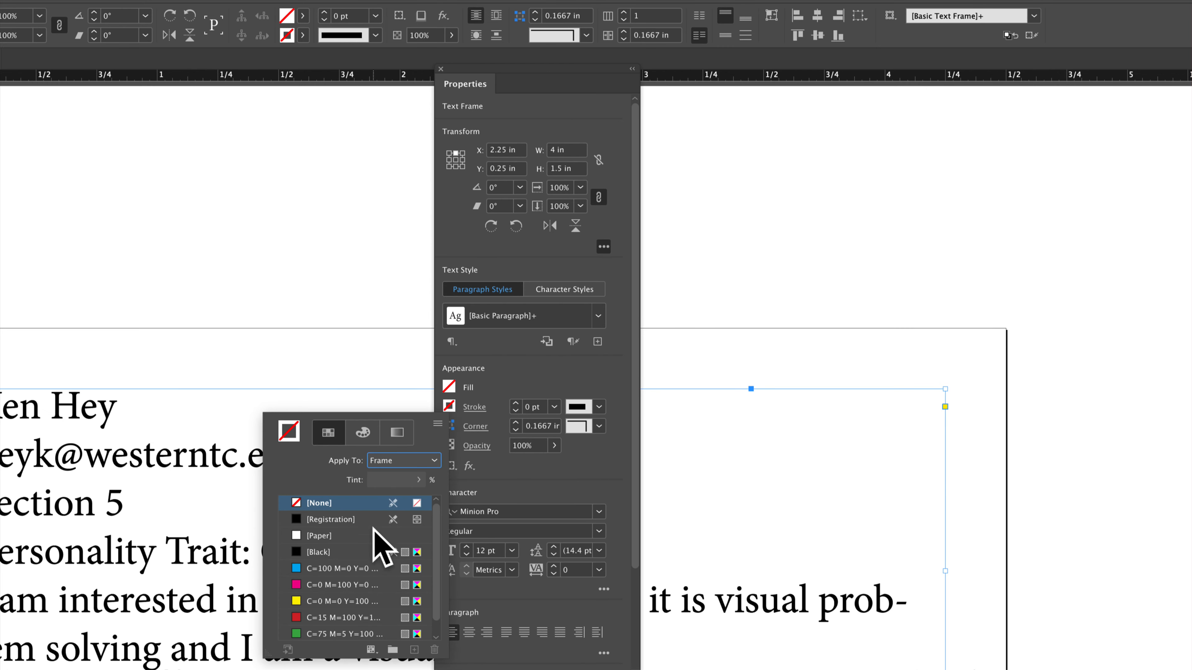
click(321, 552)
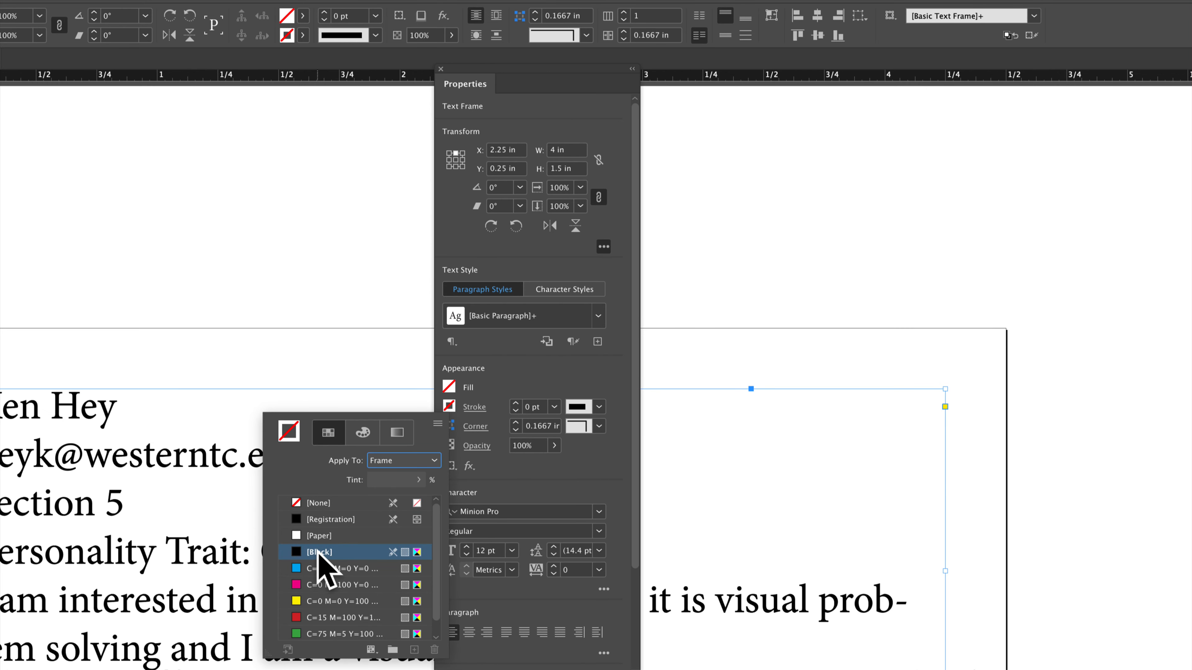
click(385, 478)
text(50)
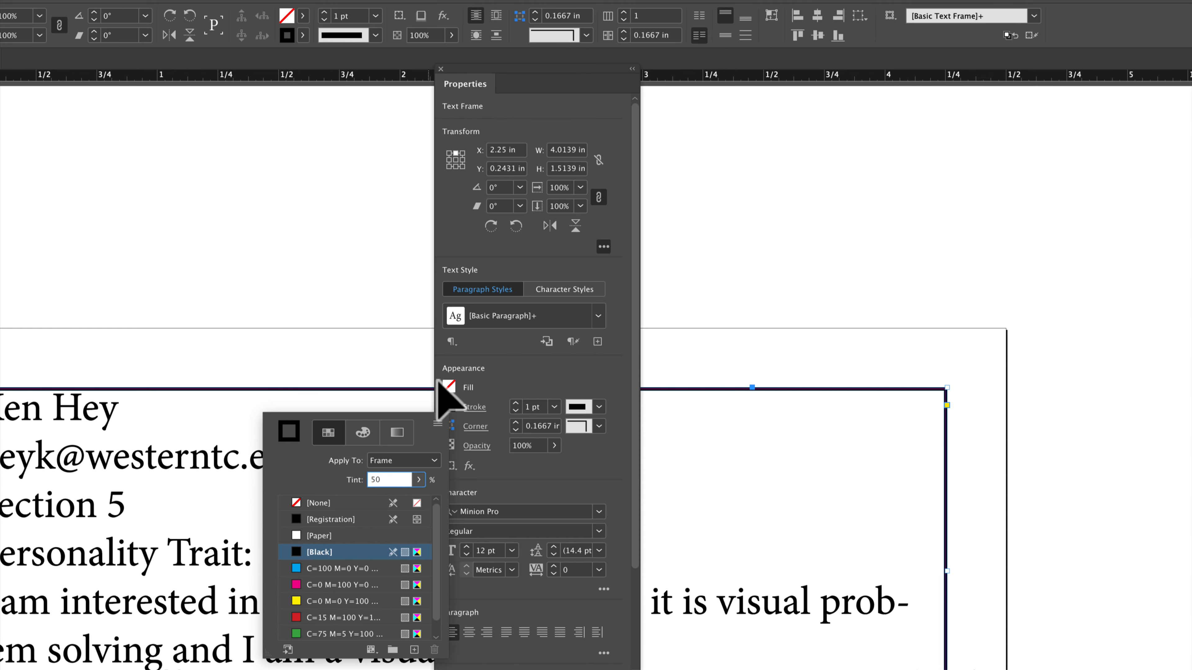
- Set the text frame's stroke weight to 2 pt and deselect the frame
click(516, 403)
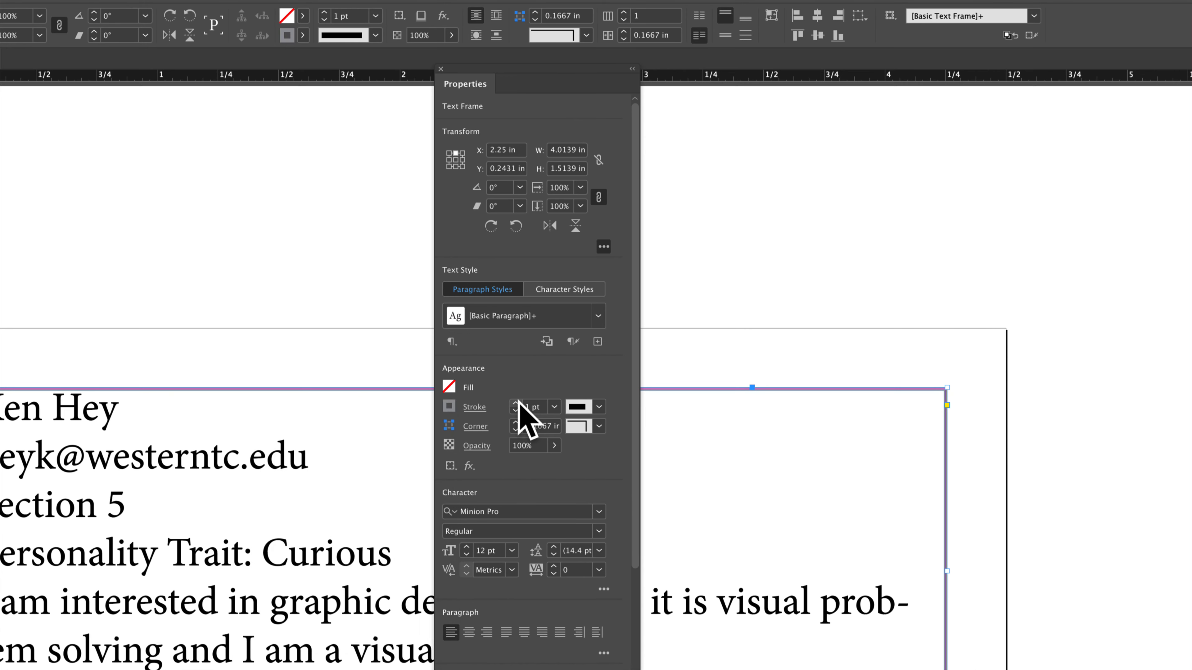
click(515, 403)
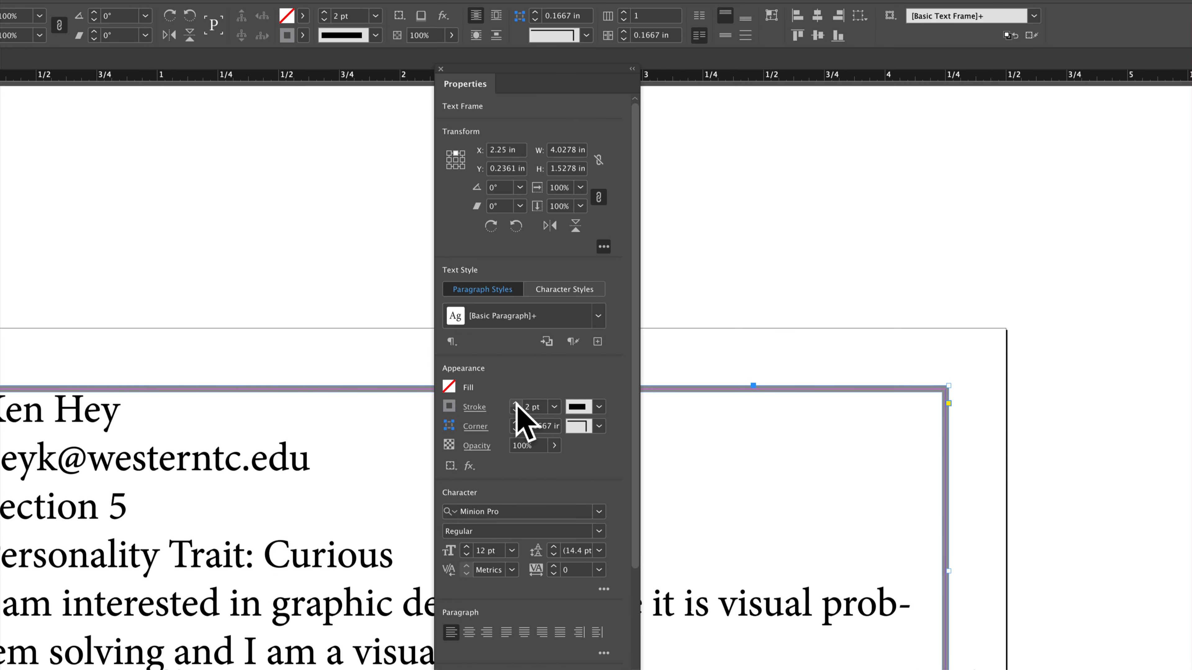
click(328, 299)
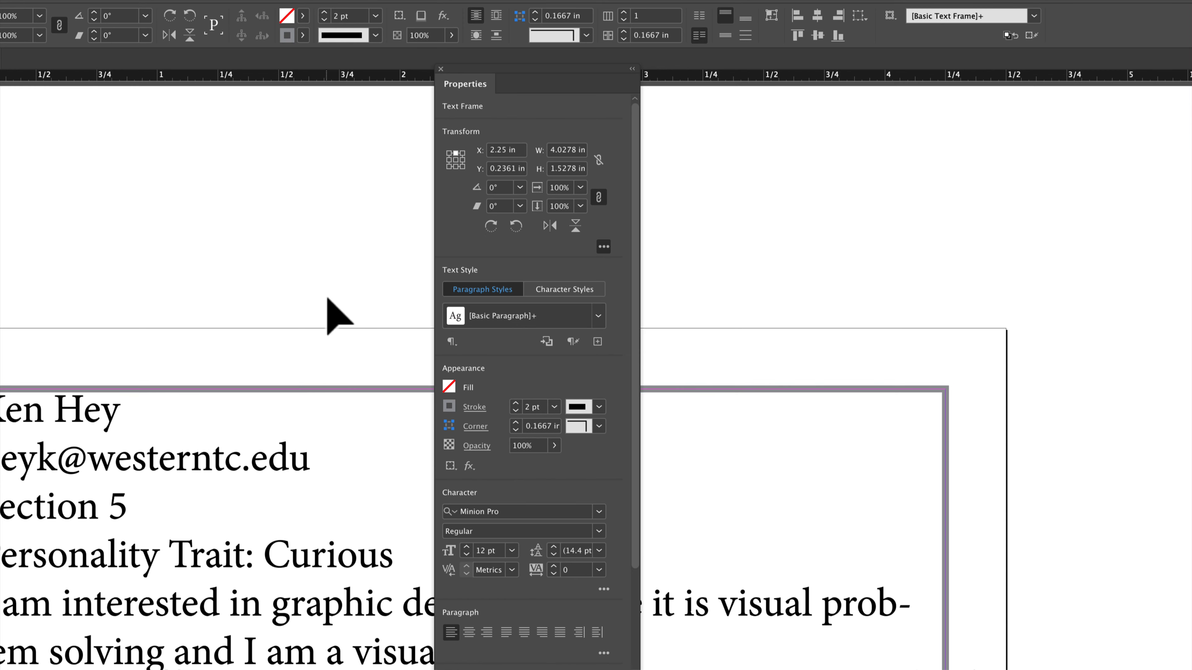
- Set the text frame's inset spacing to 0.125 in on all four sides and deselect the frame
key(super+equal)
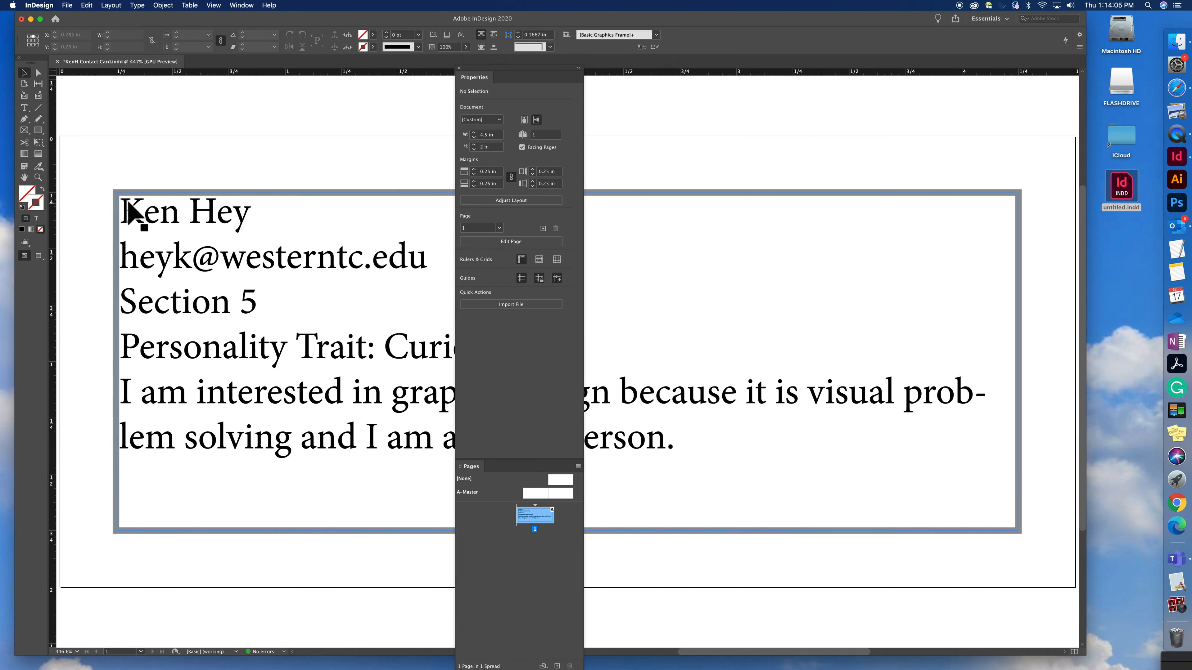
click(177, 228)
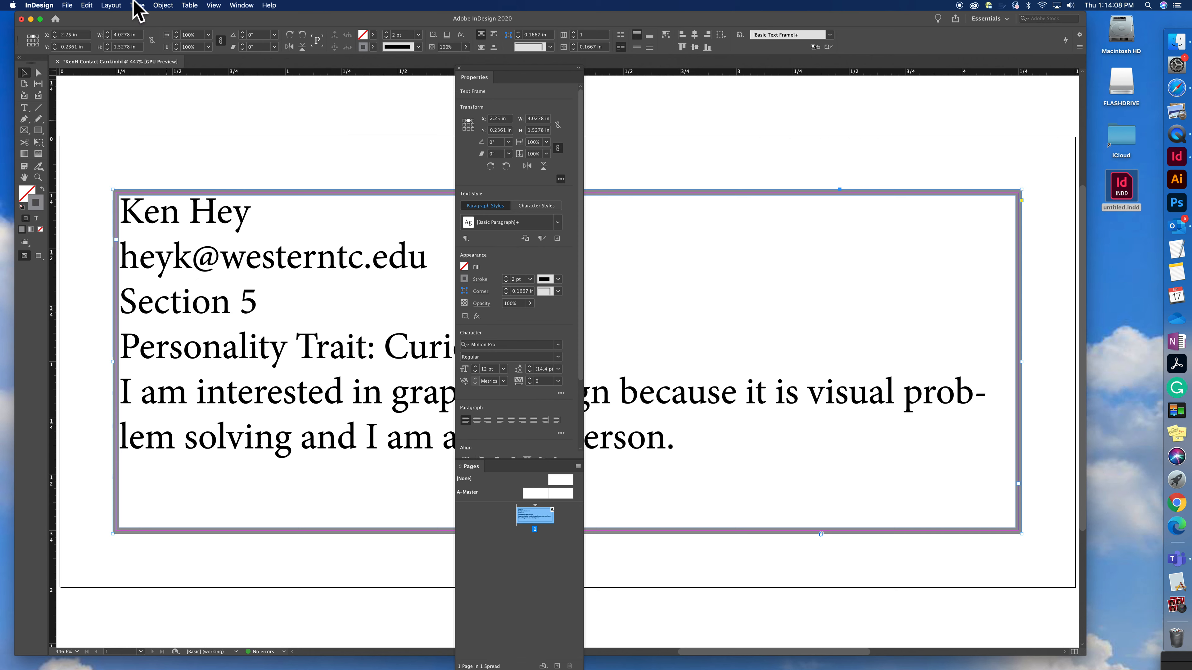
click(163, 6)
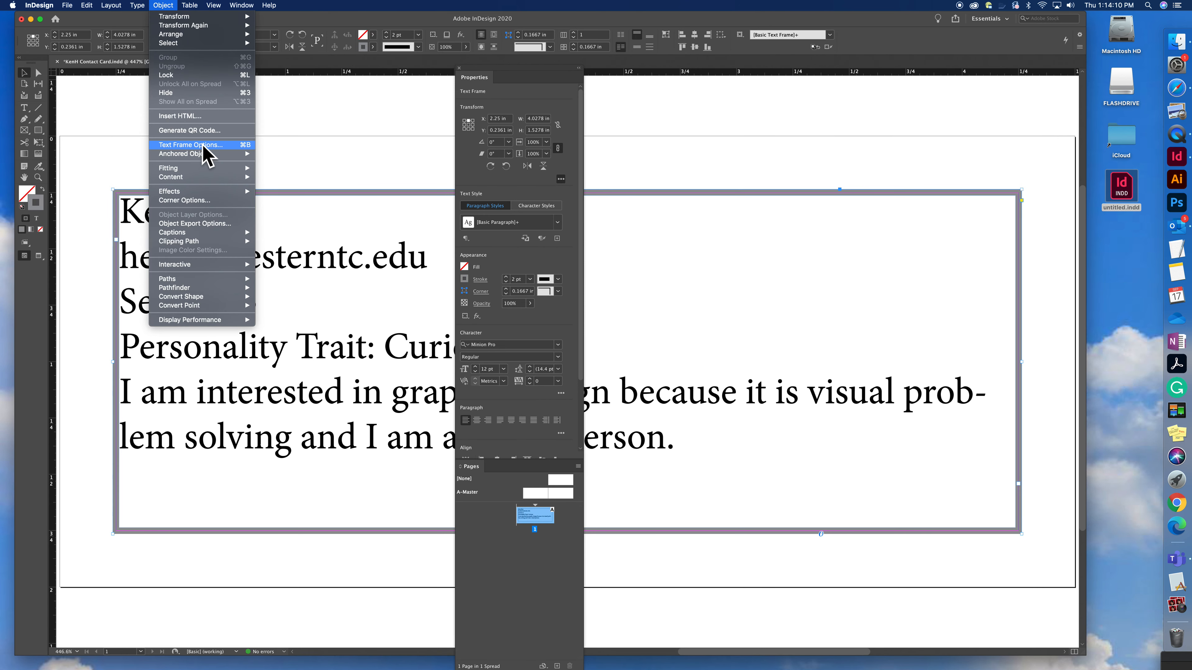
click(244, 147)
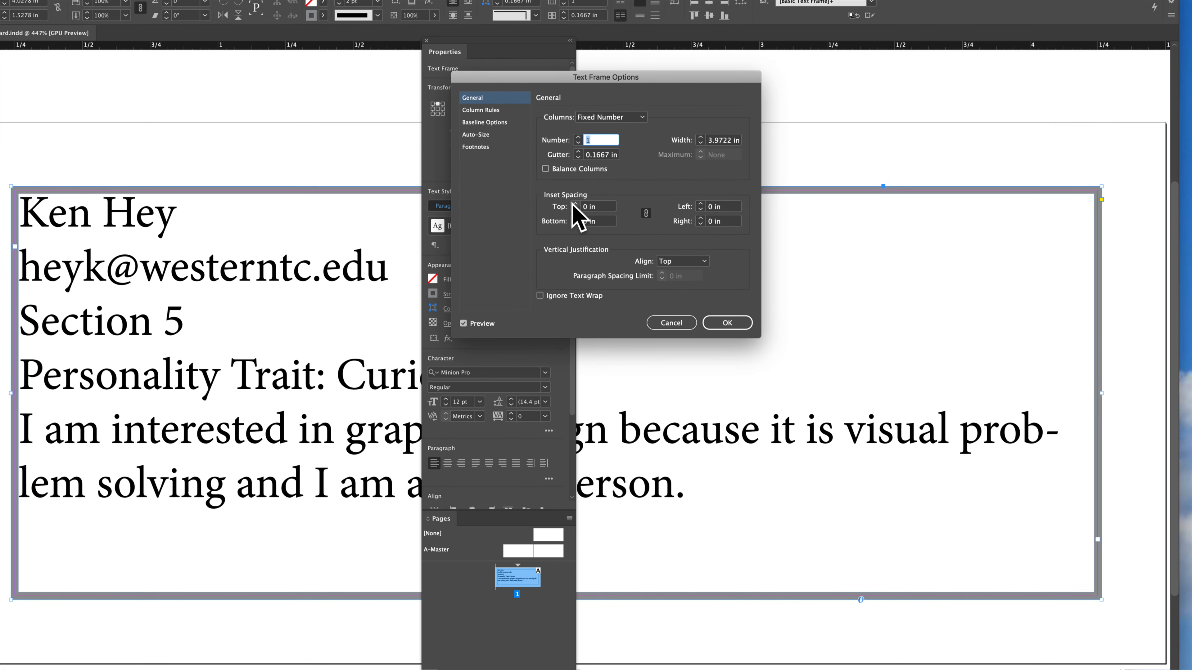
click(574, 205)
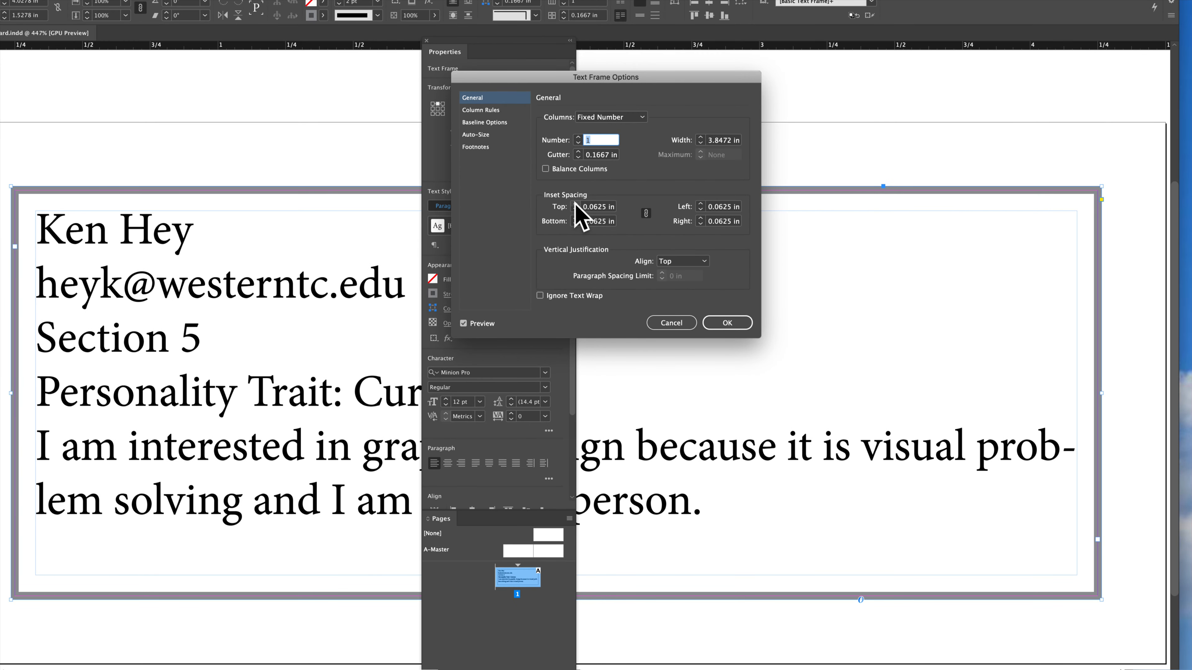
click(575, 204)
click(575, 205)
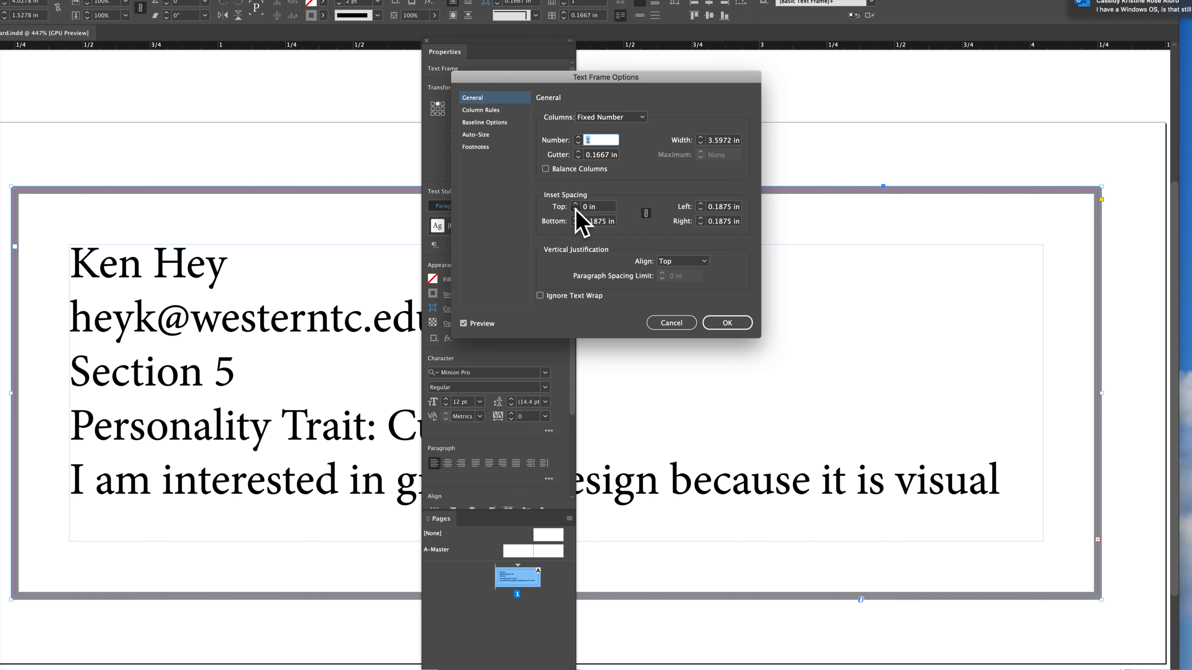
click(575, 204)
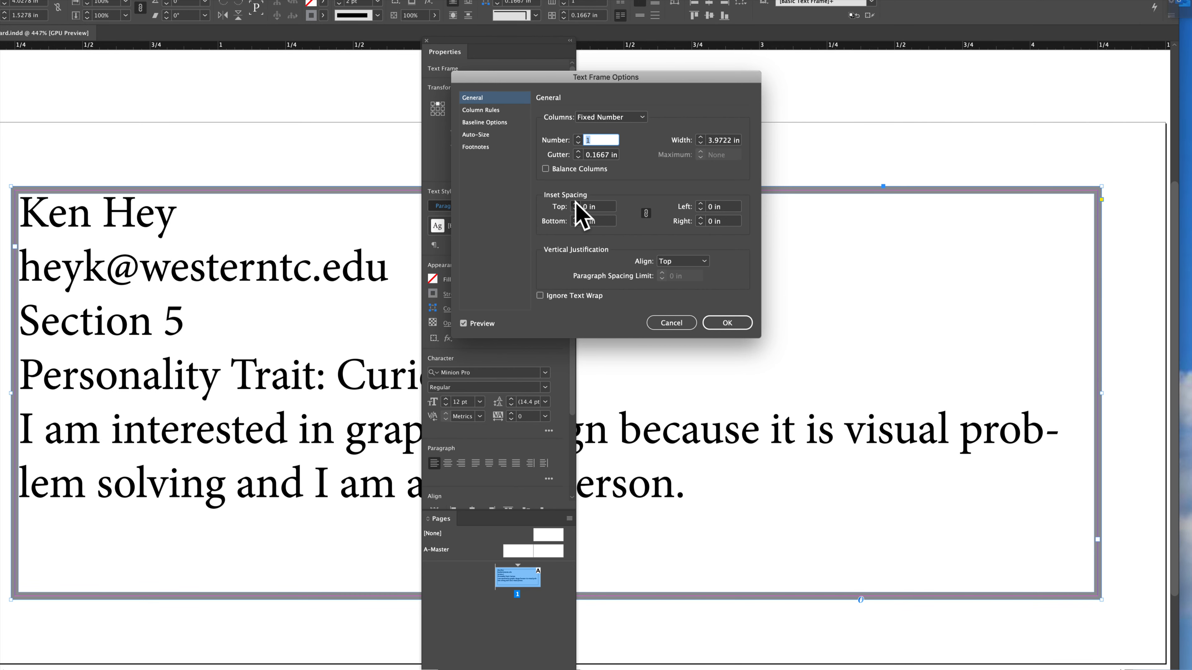
click(576, 204)
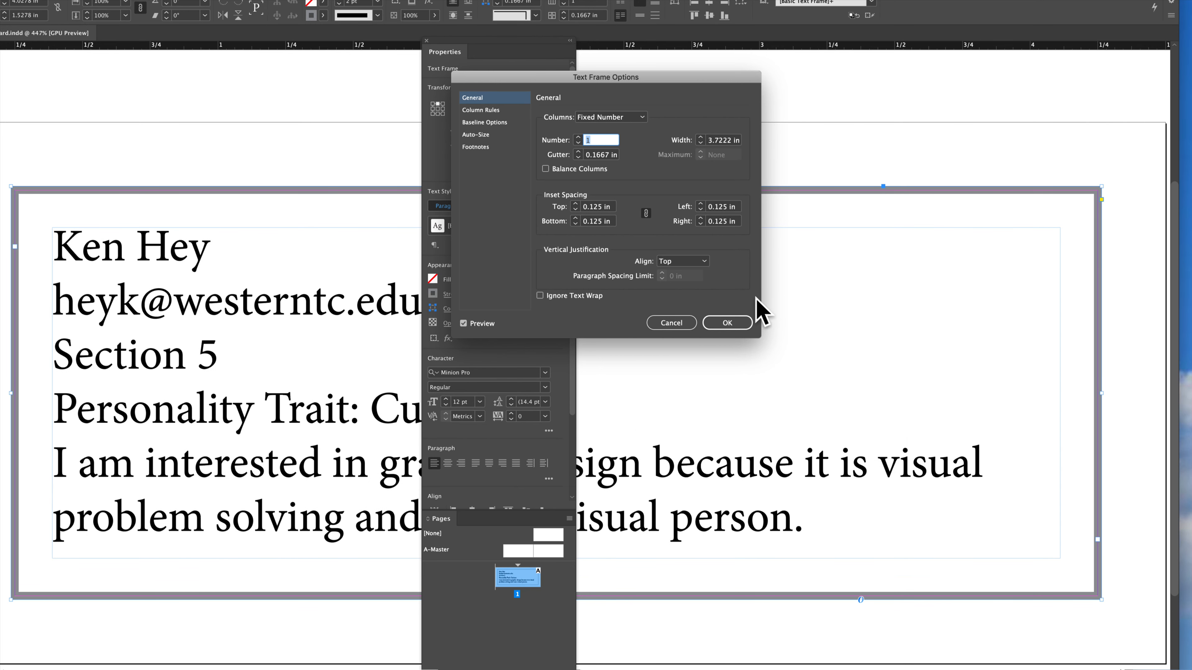
click(727, 323)
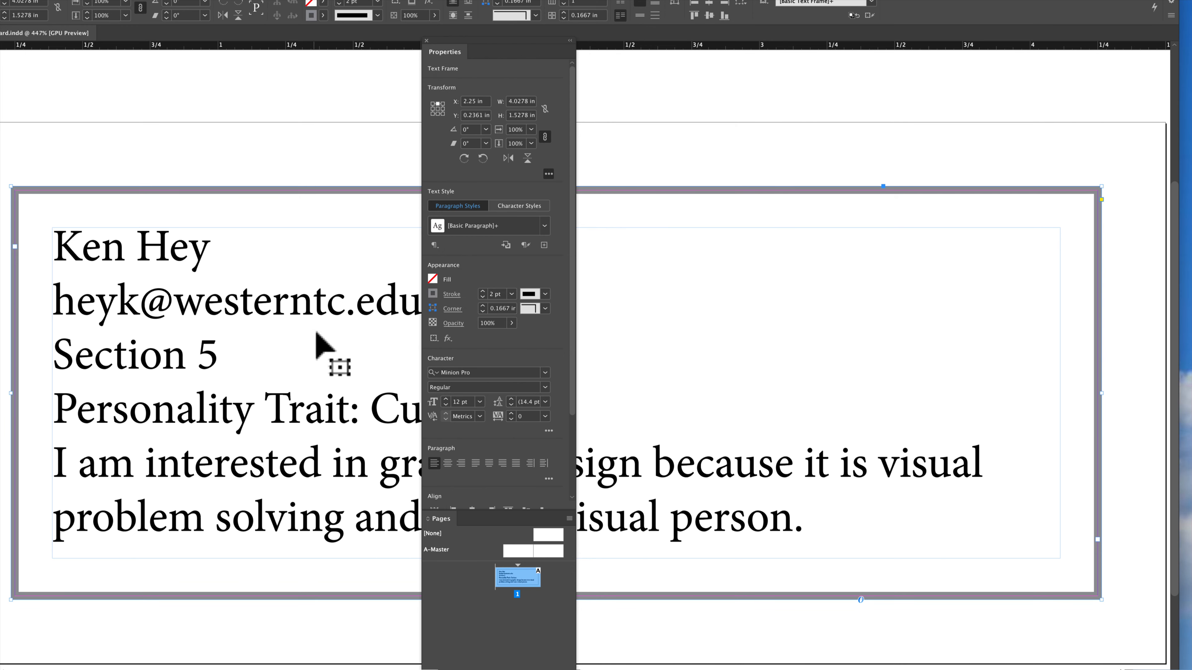
click(277, 144)
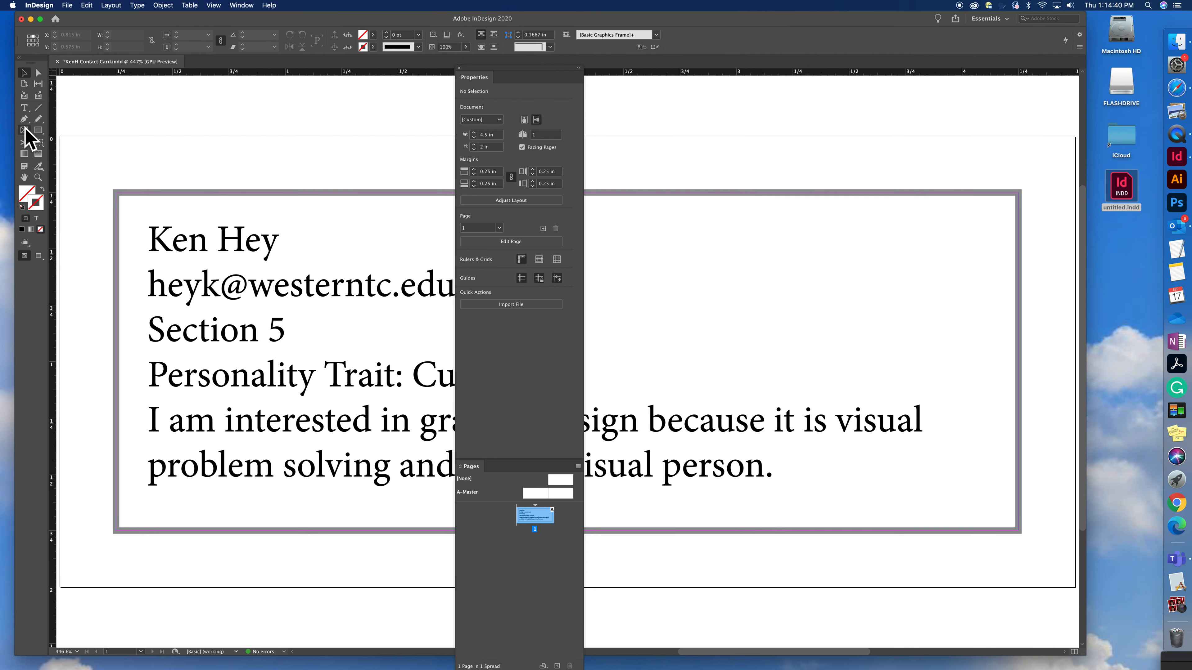
- Change the font of all the text in the frame to Futura BT Book
click(19, 106)
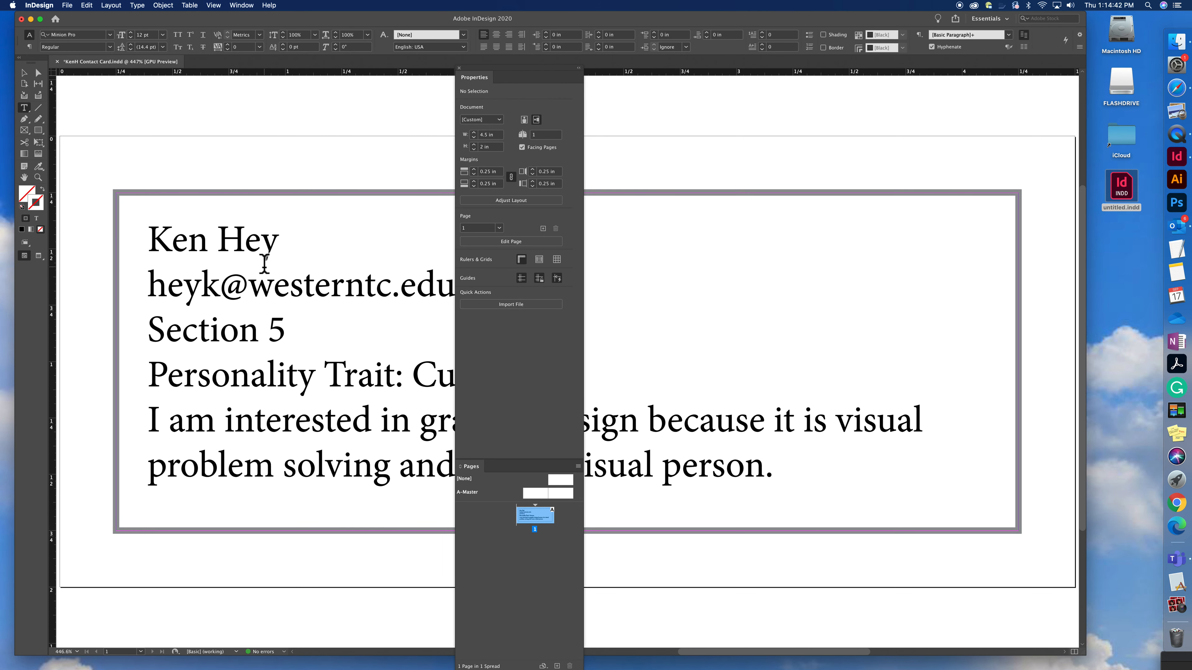
click(266, 263)
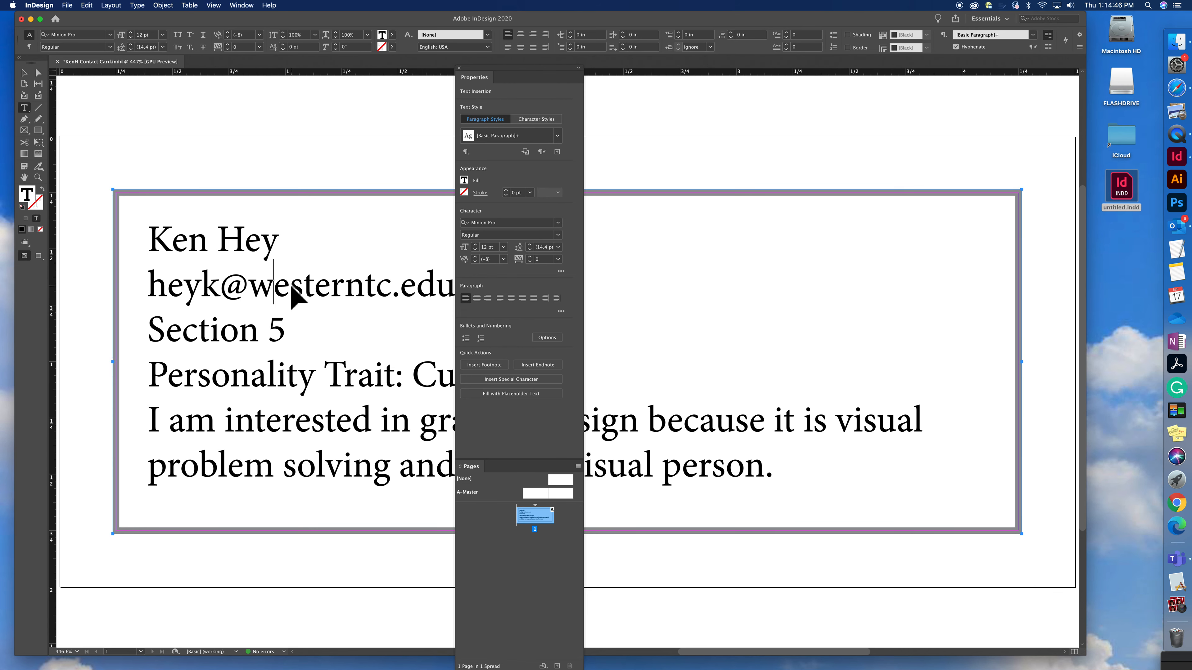
key(super+a)
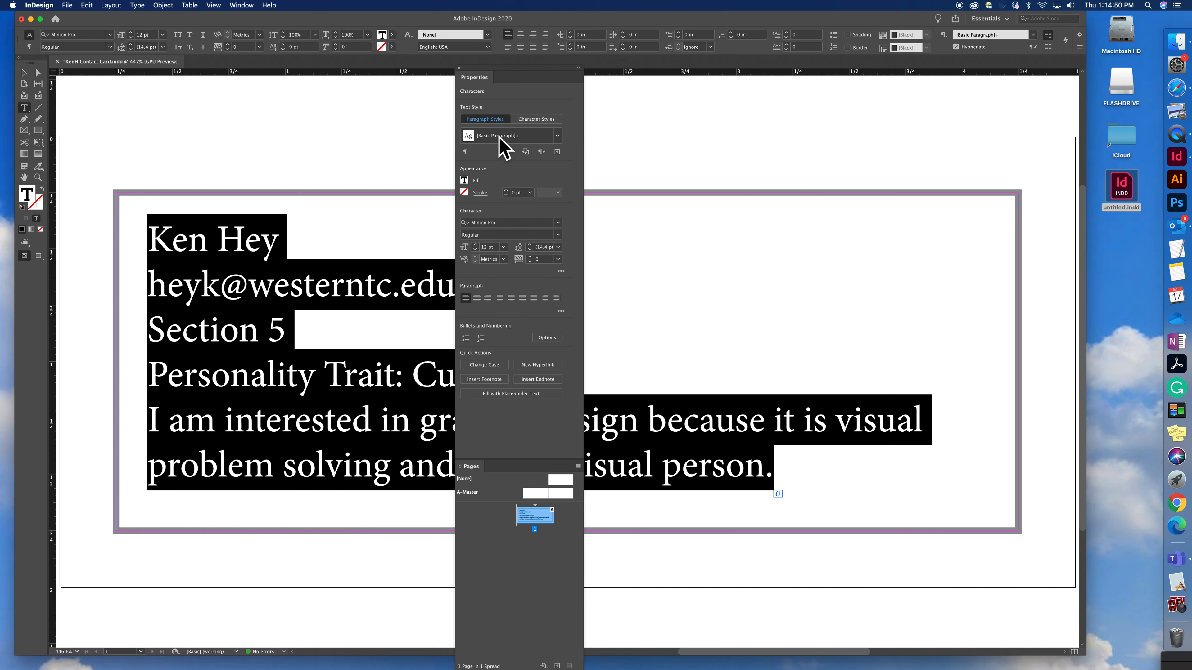
click(493, 223)
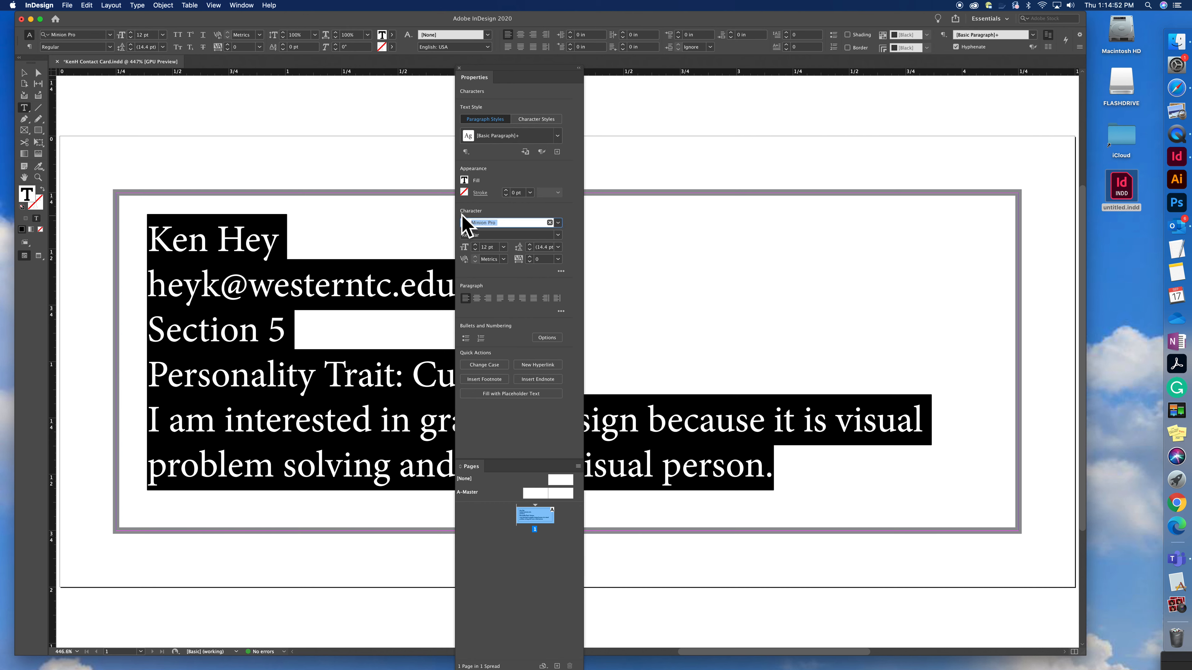
text(Future)
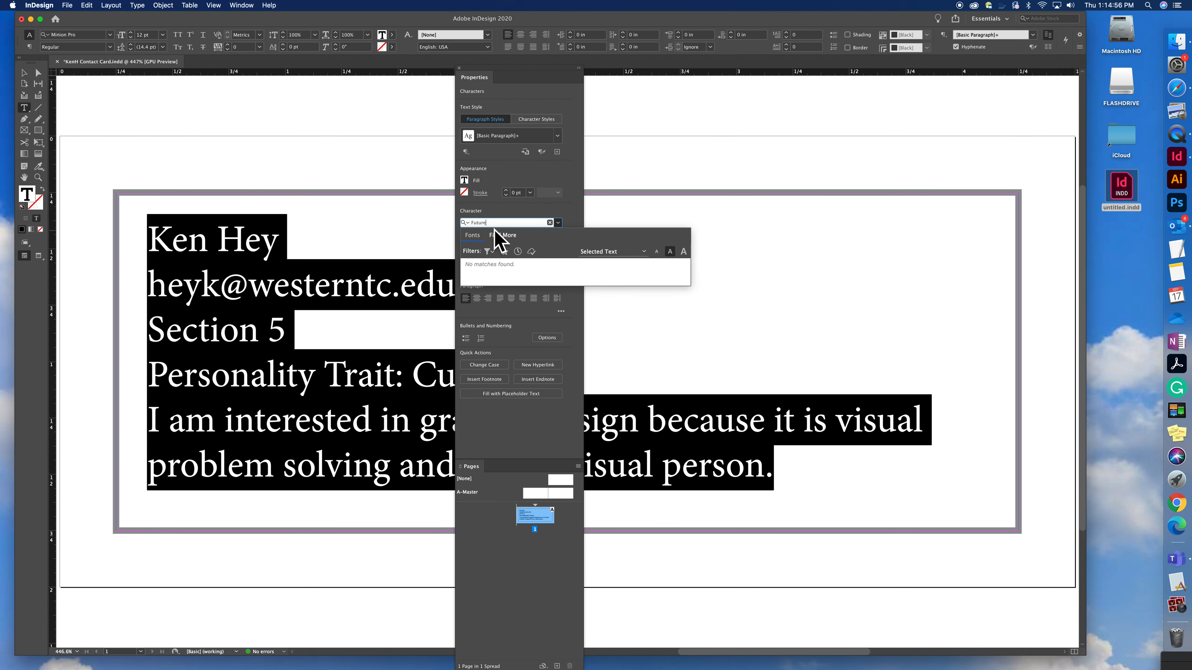
key(BackSpace)
text(a)
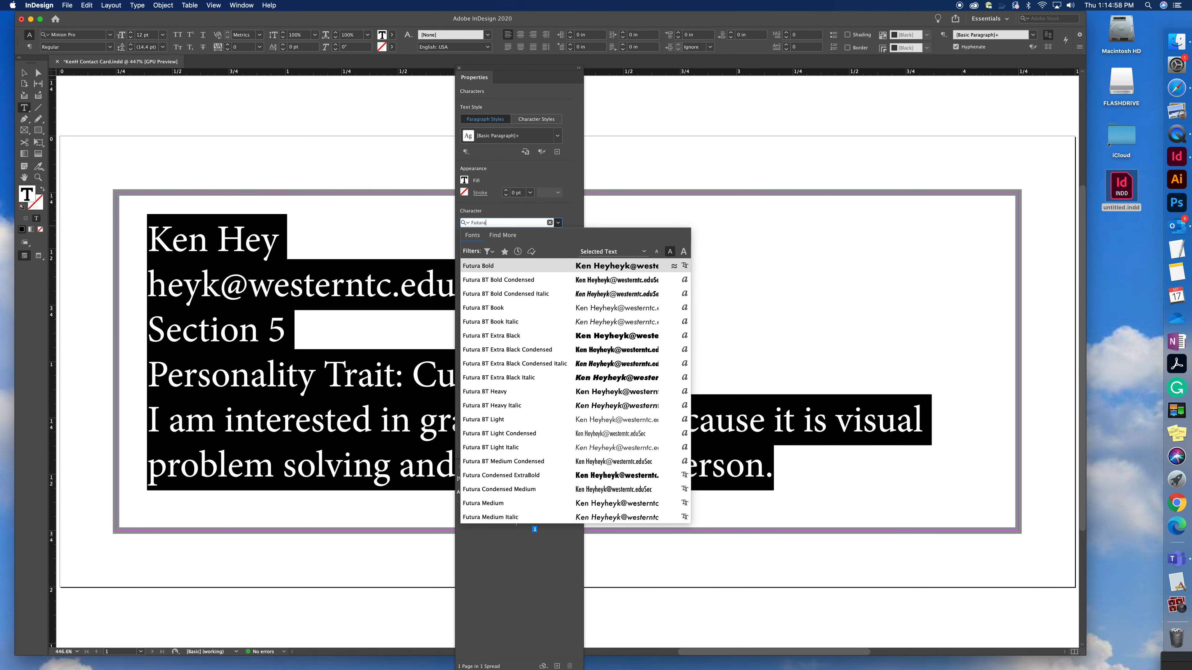
click(499, 312)
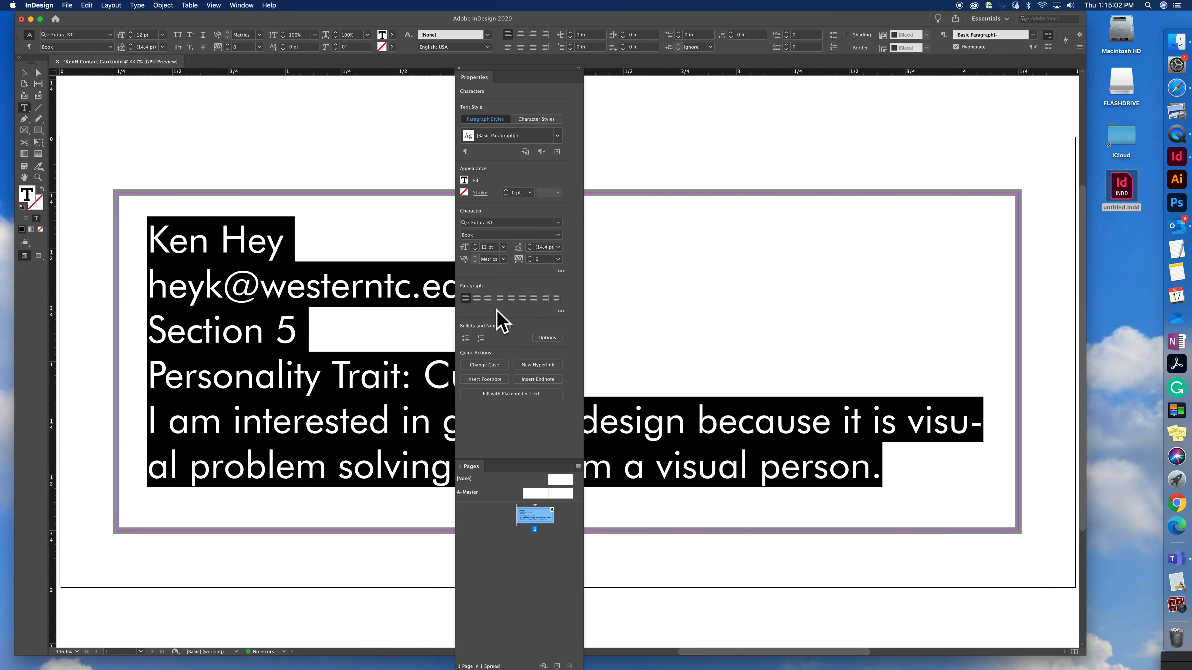
- Set the size of all the card text to 10 pt
key(super+shift+comma)
key(super+shift+comma)
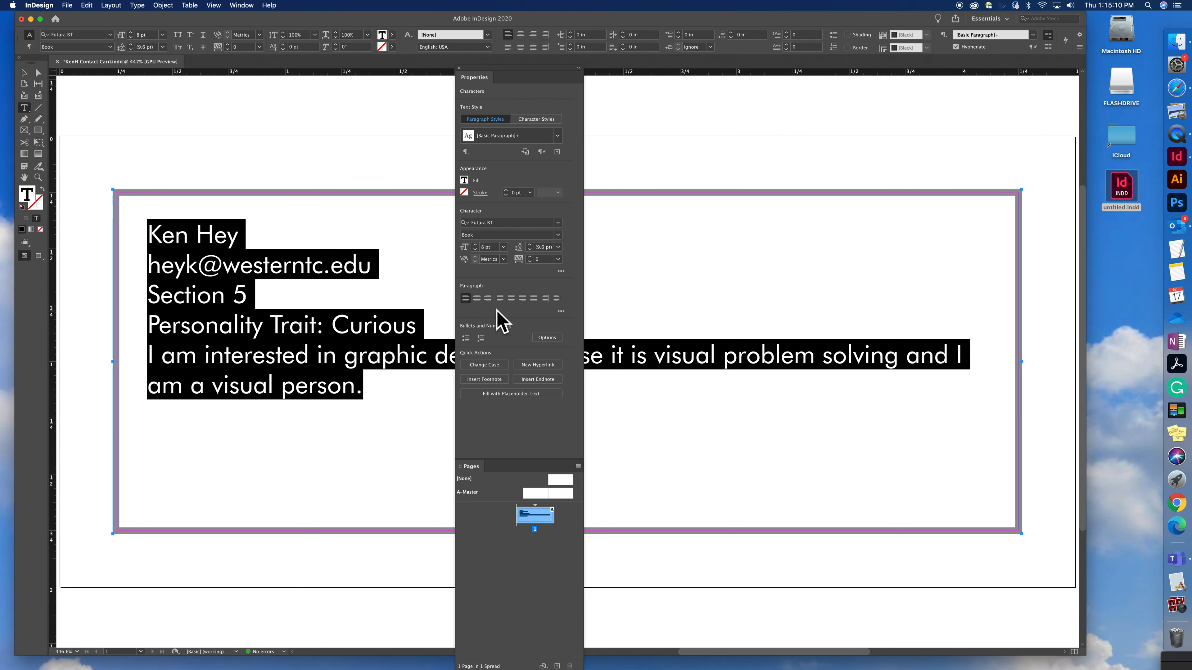
click(475, 245)
click(475, 244)
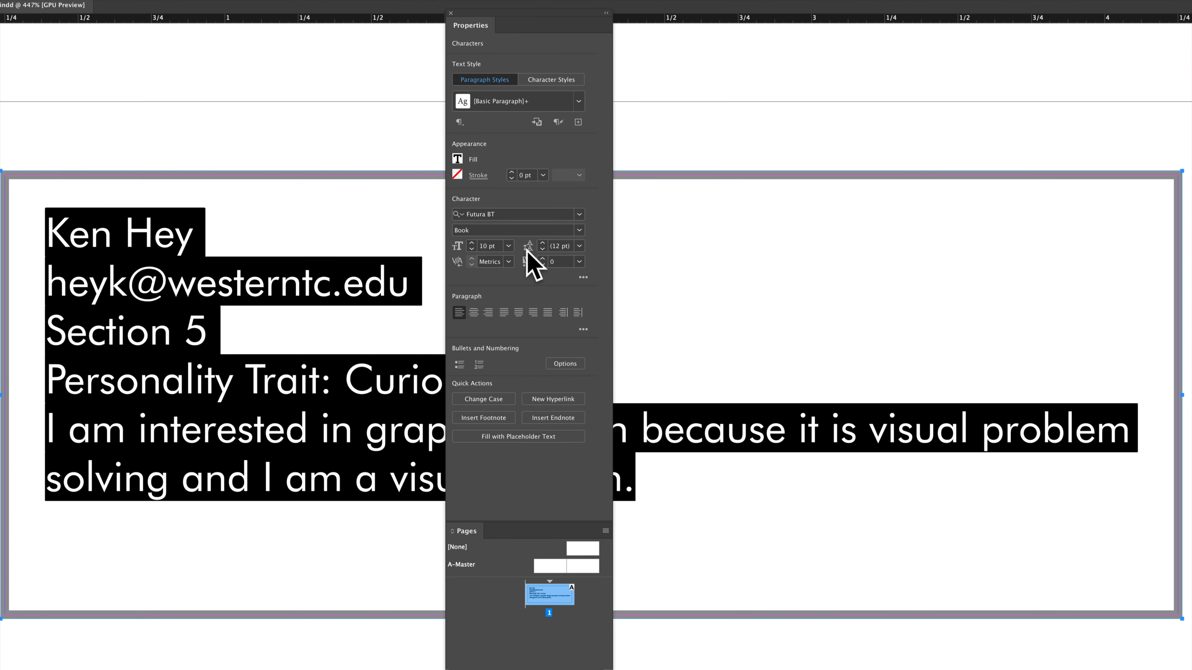
- Try a looser leading of 15 pt on all the card text, and reduce it to 11 pt
click(542, 243)
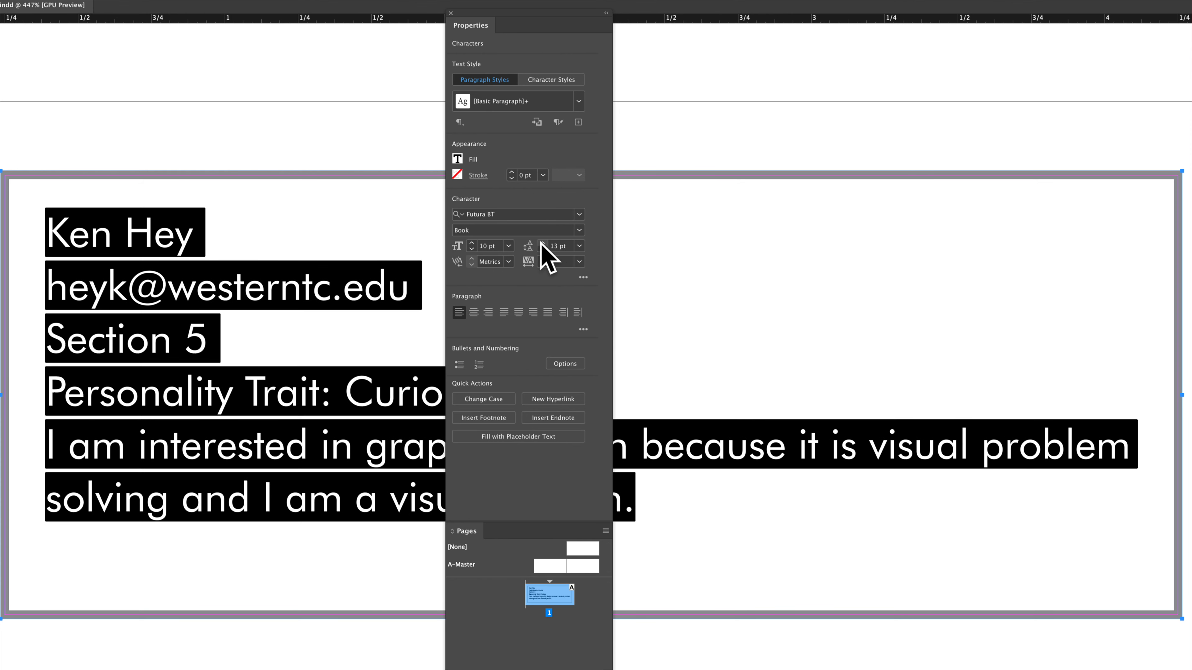
click(542, 242)
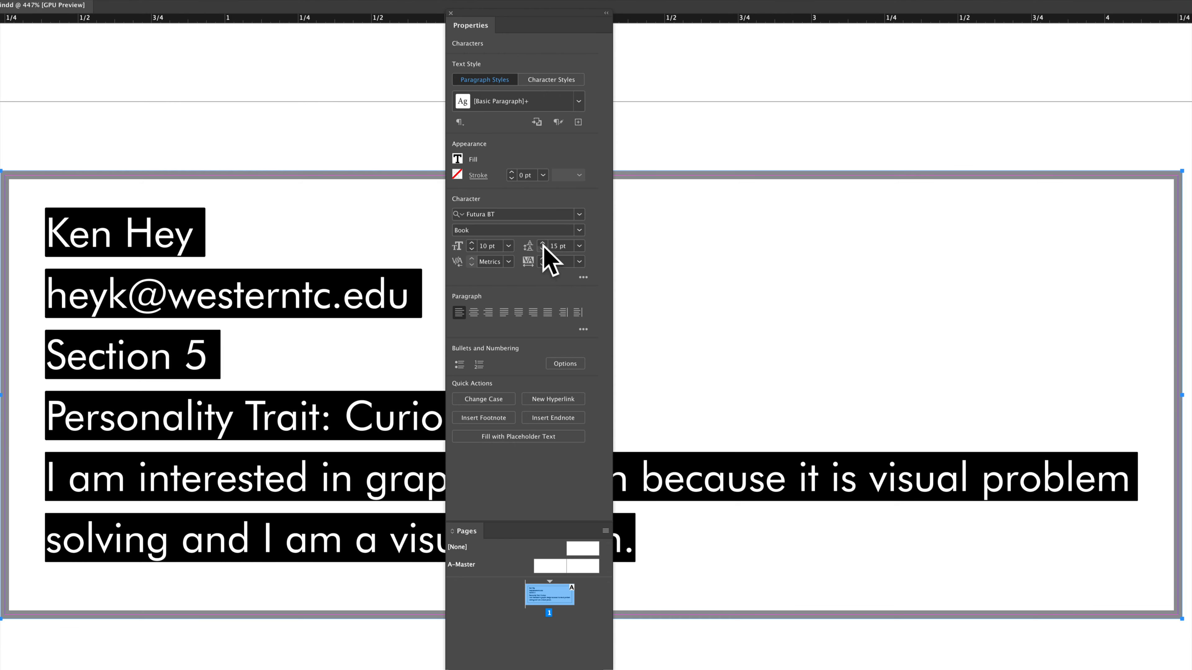
click(542, 249)
click(542, 249)
click(542, 249)
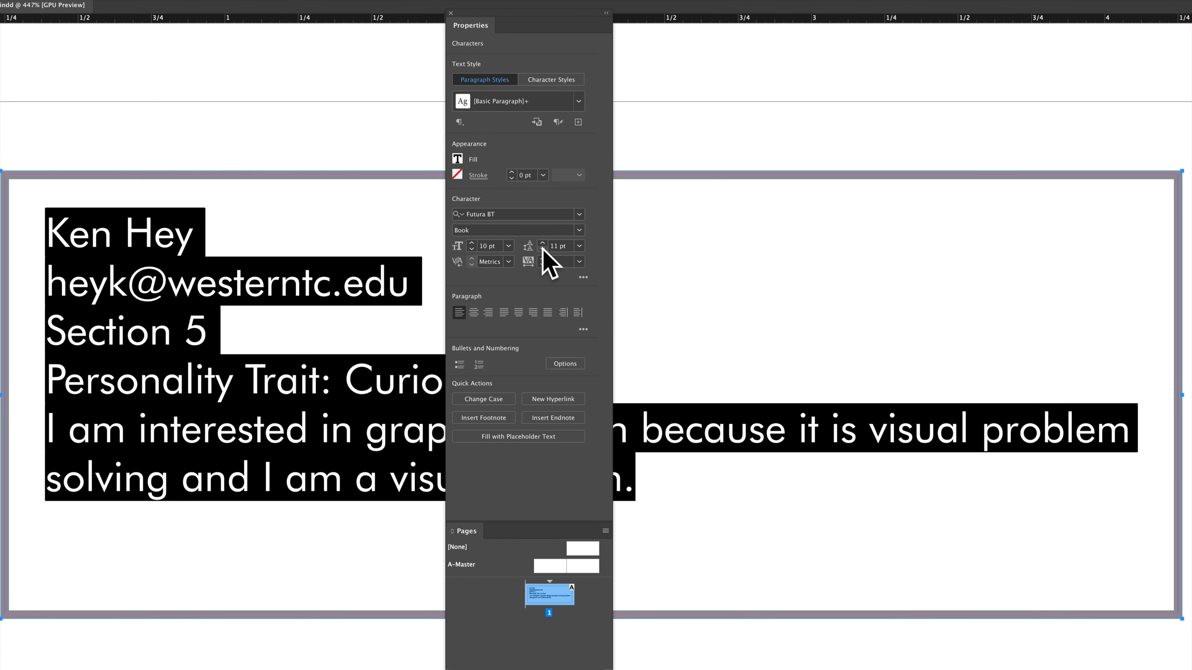
- Try a tighter leading of 10 pt on all the card text, and a looser one of 16 pt
click(542, 249)
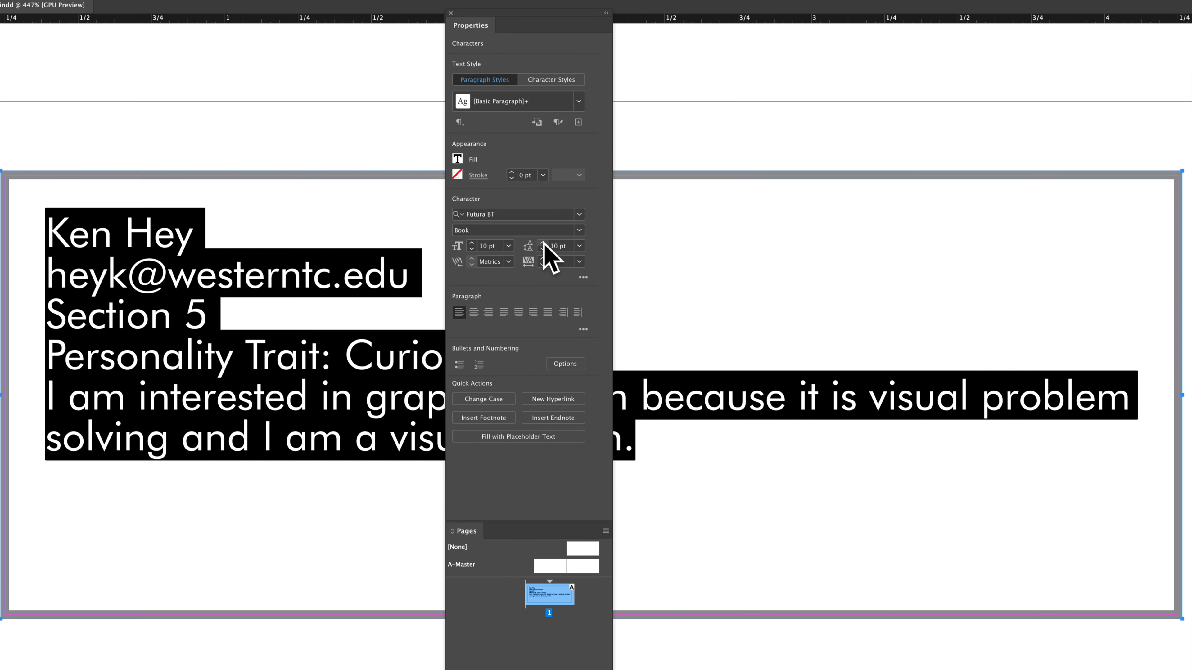
click(543, 244)
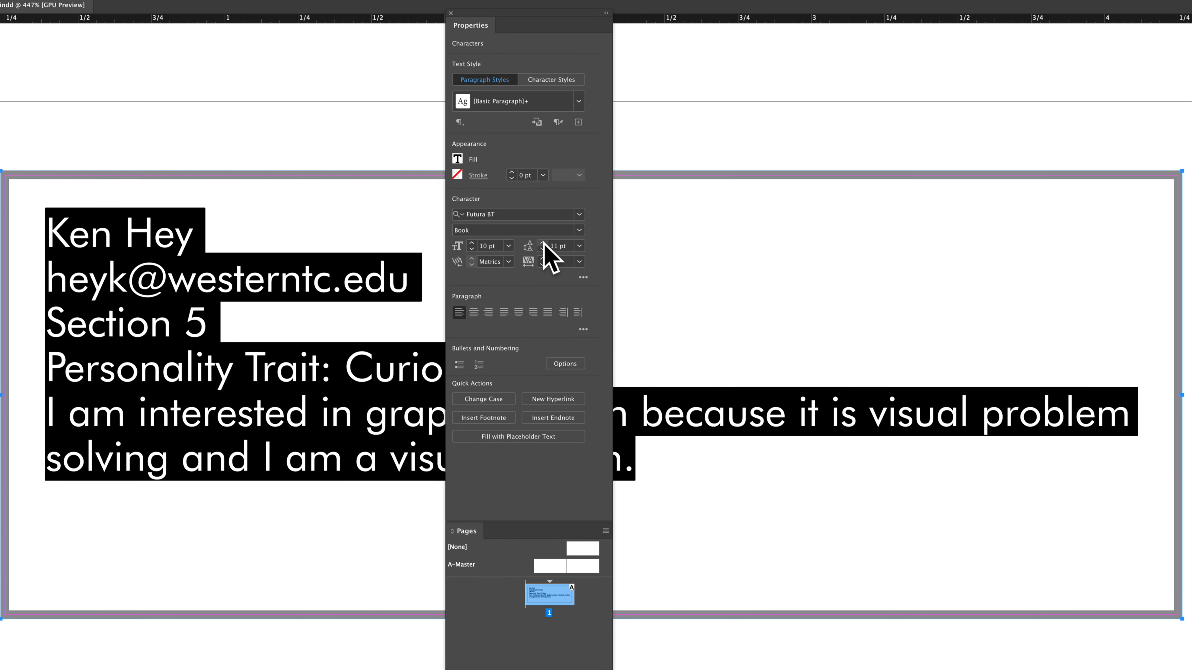
click(543, 243)
click(542, 244)
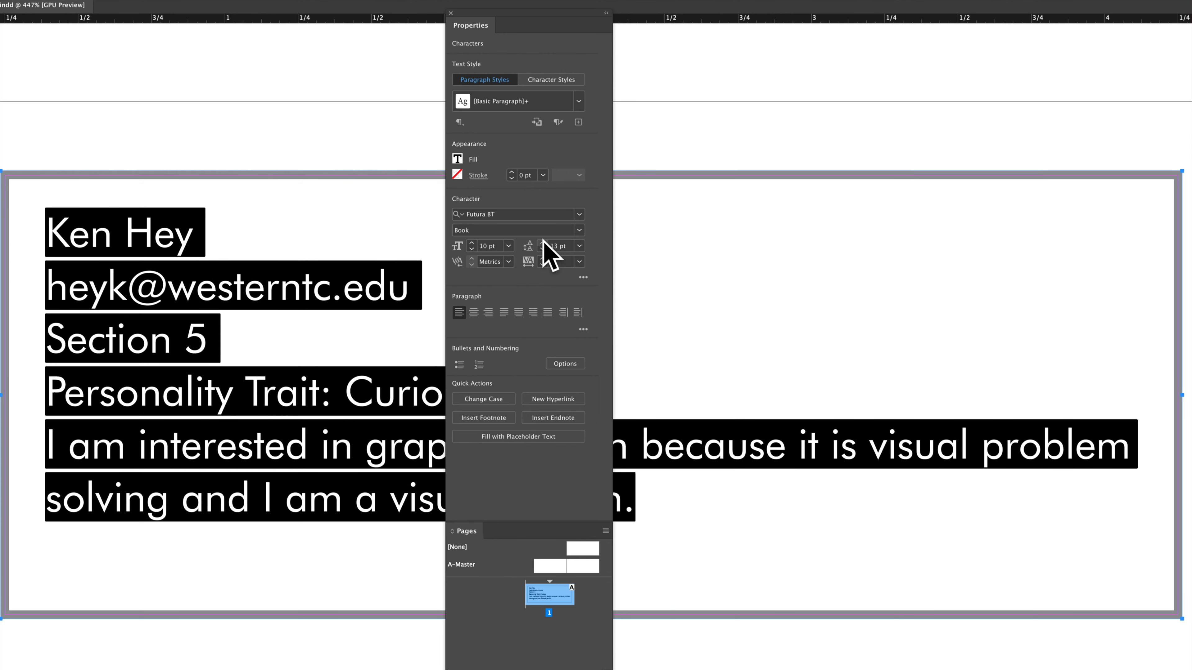
click(543, 243)
click(543, 244)
click(542, 243)
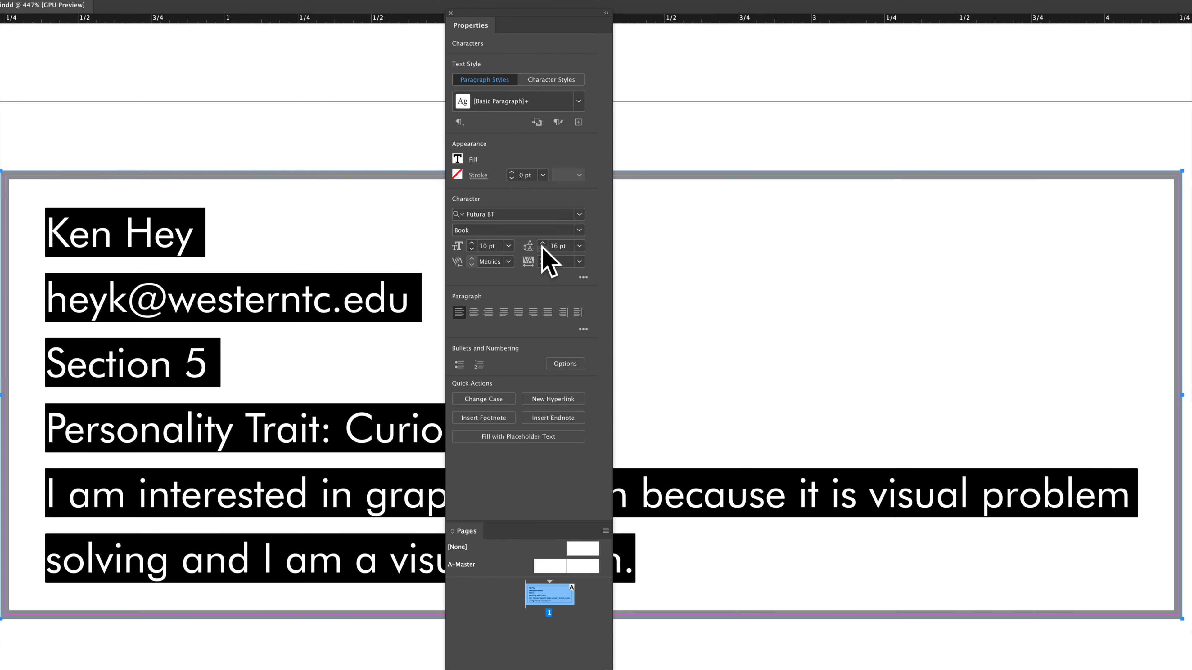
- Set the leading of all the card text to 12 pt and deselect the text
click(543, 249)
click(543, 249)
click(543, 249)
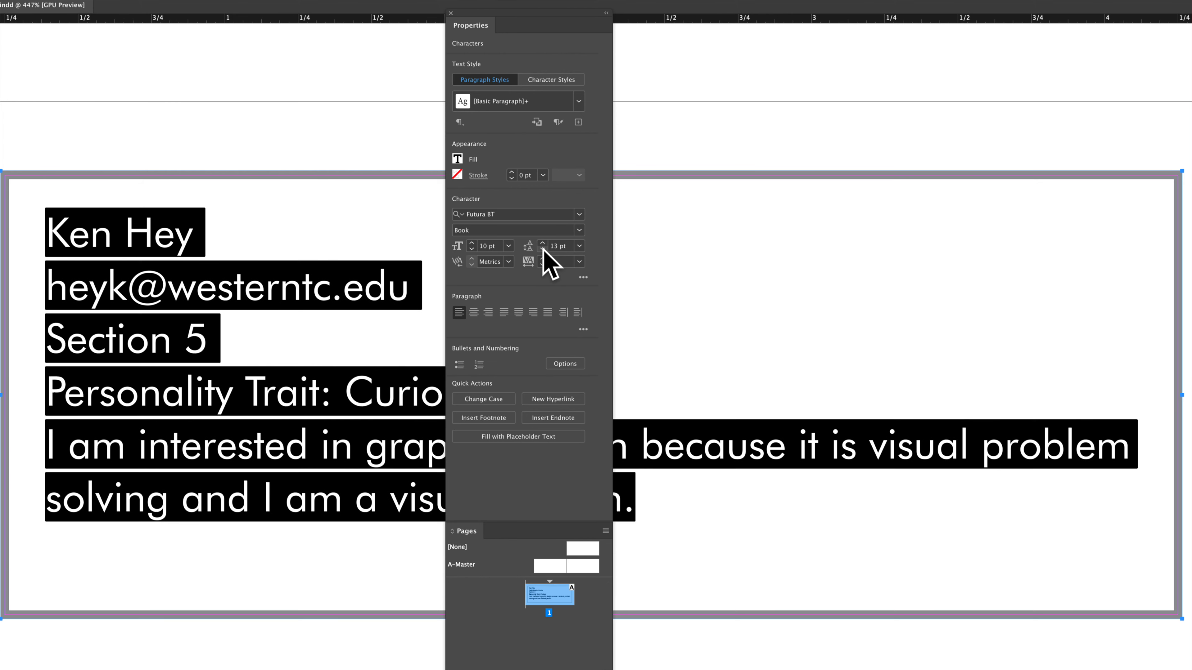
click(542, 249)
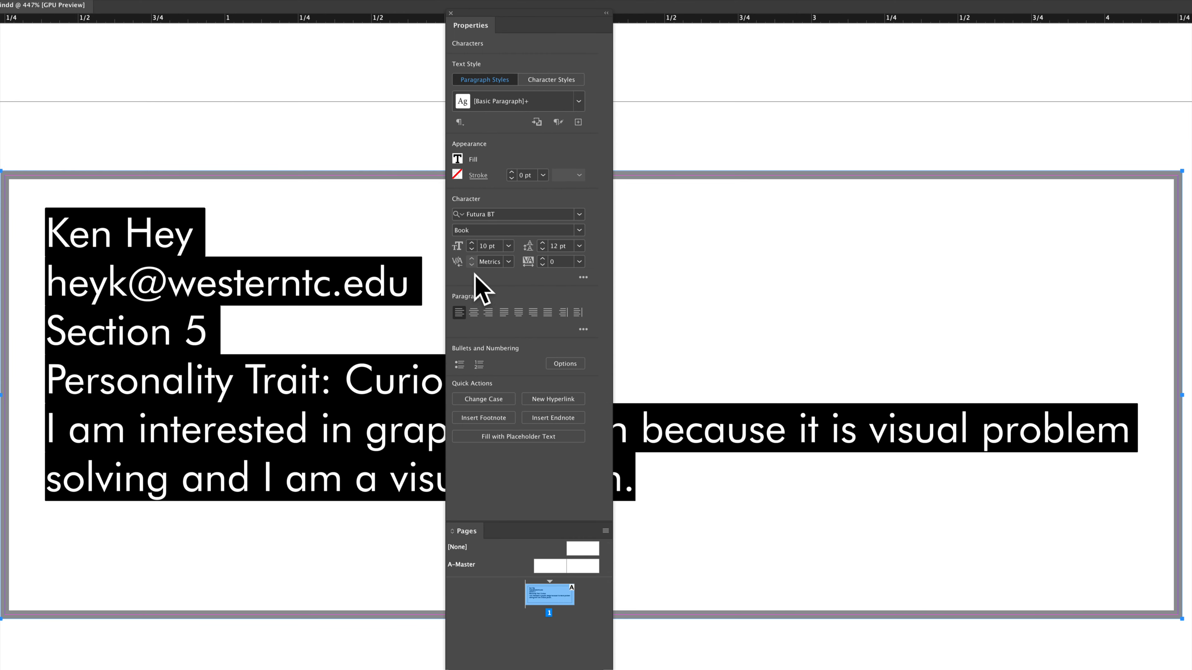
click(398, 211)
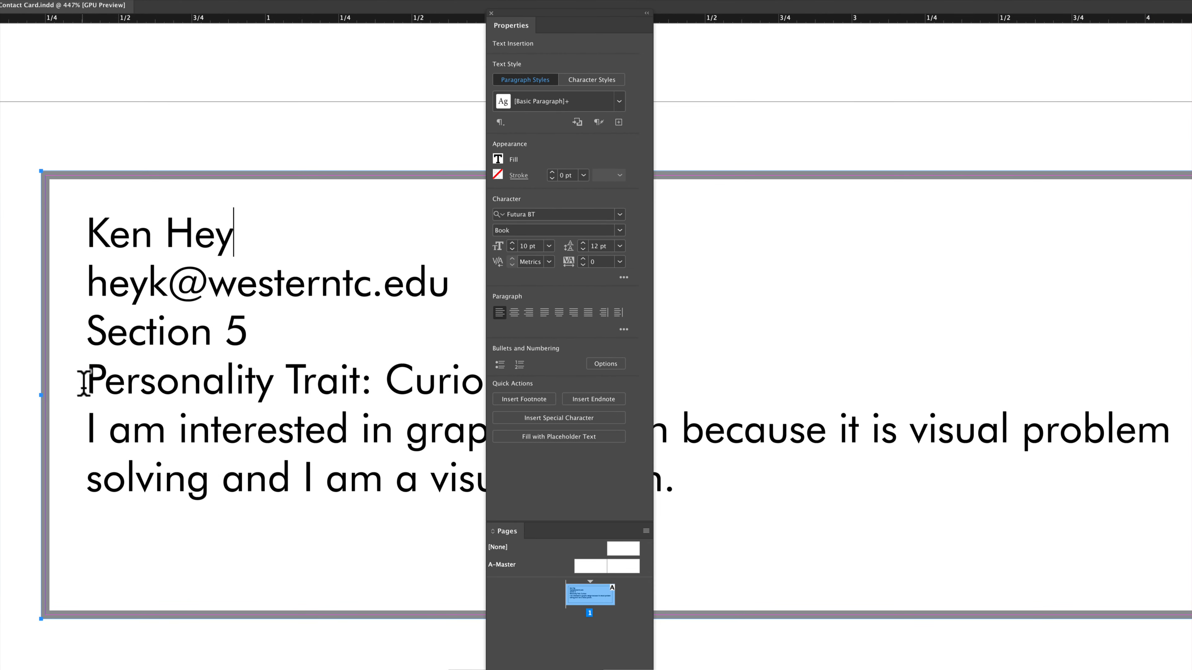
- Add space above the "I am interested in graphic design" paragraph by setting the leading of its first line to 16 pt
drag(97, 428, 446, 444)
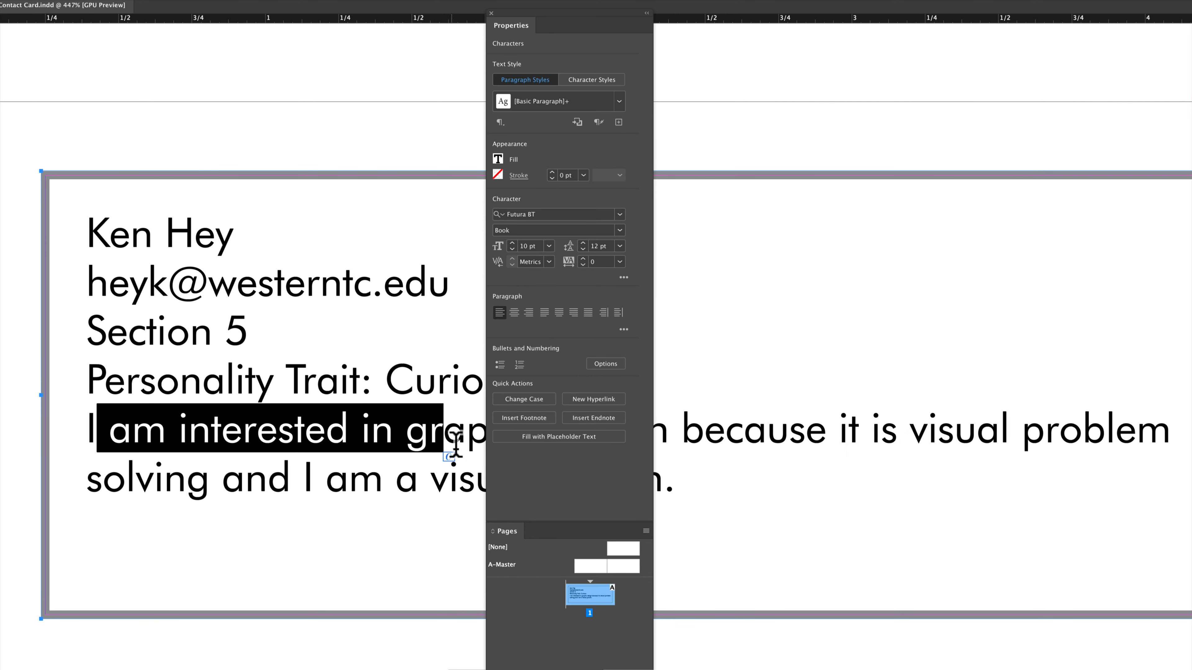
drag(92, 428, 488, 454)
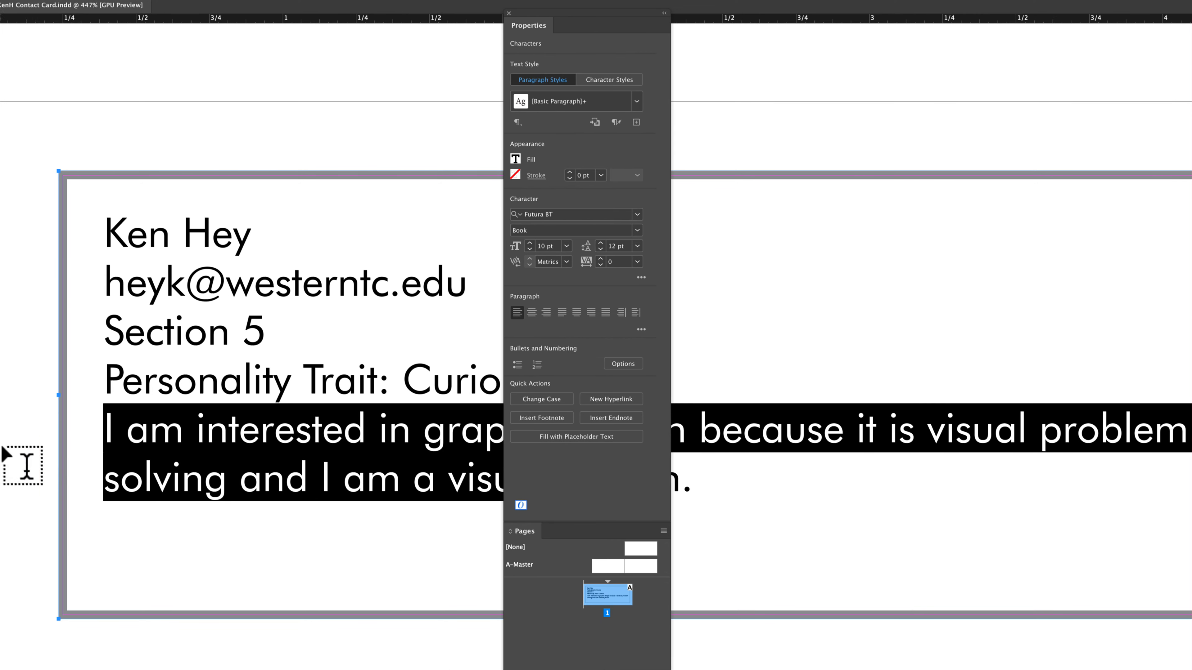
click(88, 425)
drag(105, 425, 239, 453)
click(601, 243)
click(602, 243)
click(601, 243)
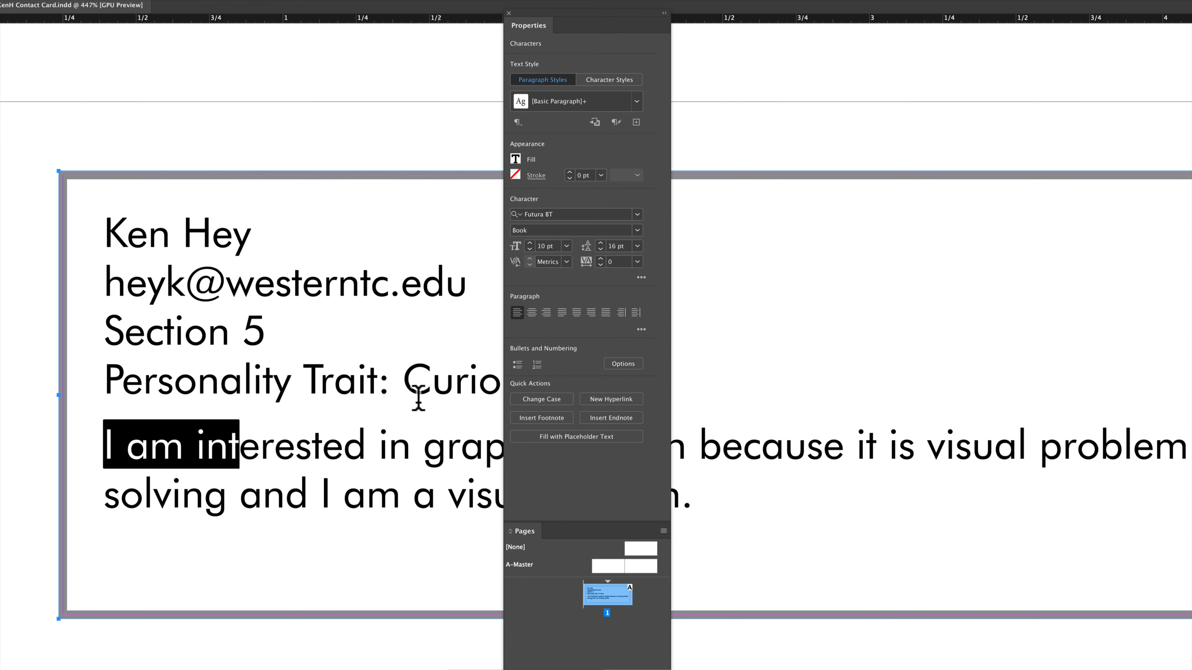
- Set the name line at the start of the card to 14 pt in a bold font style and deselect the frame
double_click(188, 230)
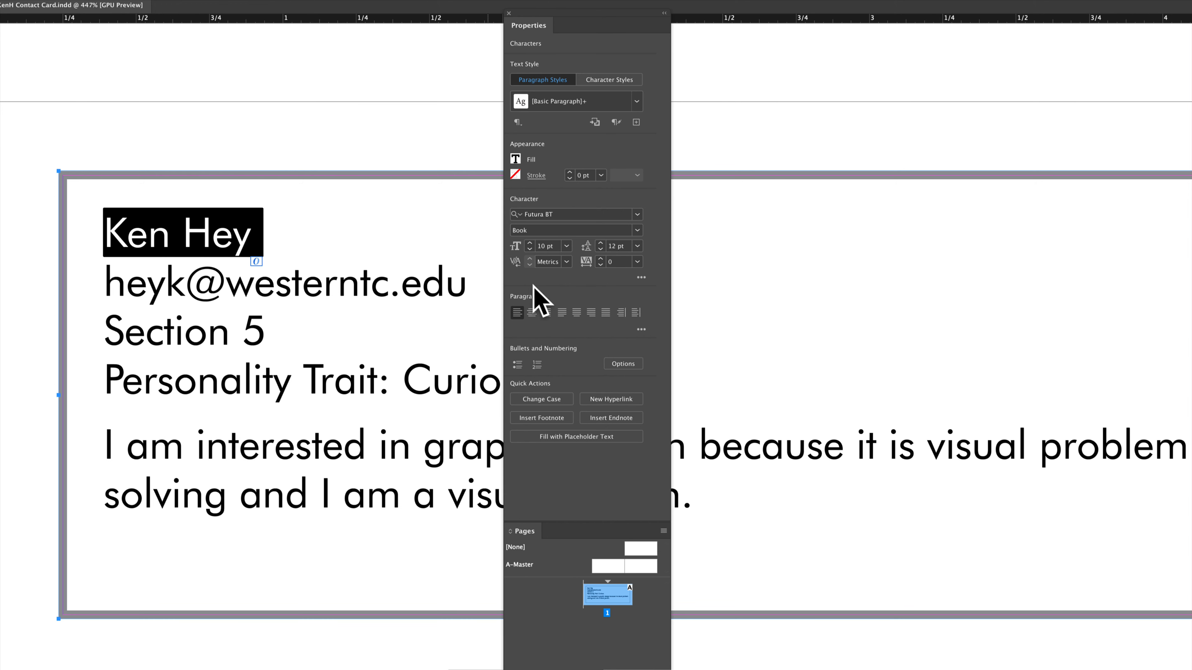
click(529, 243)
click(529, 243)
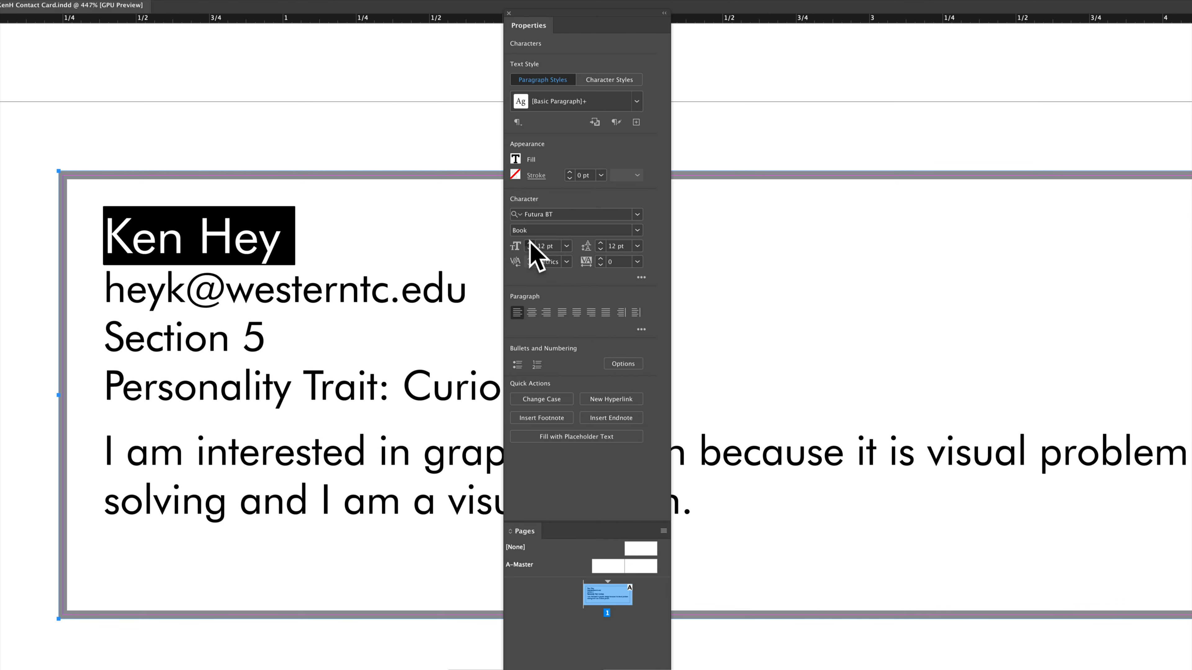
click(529, 243)
click(530, 243)
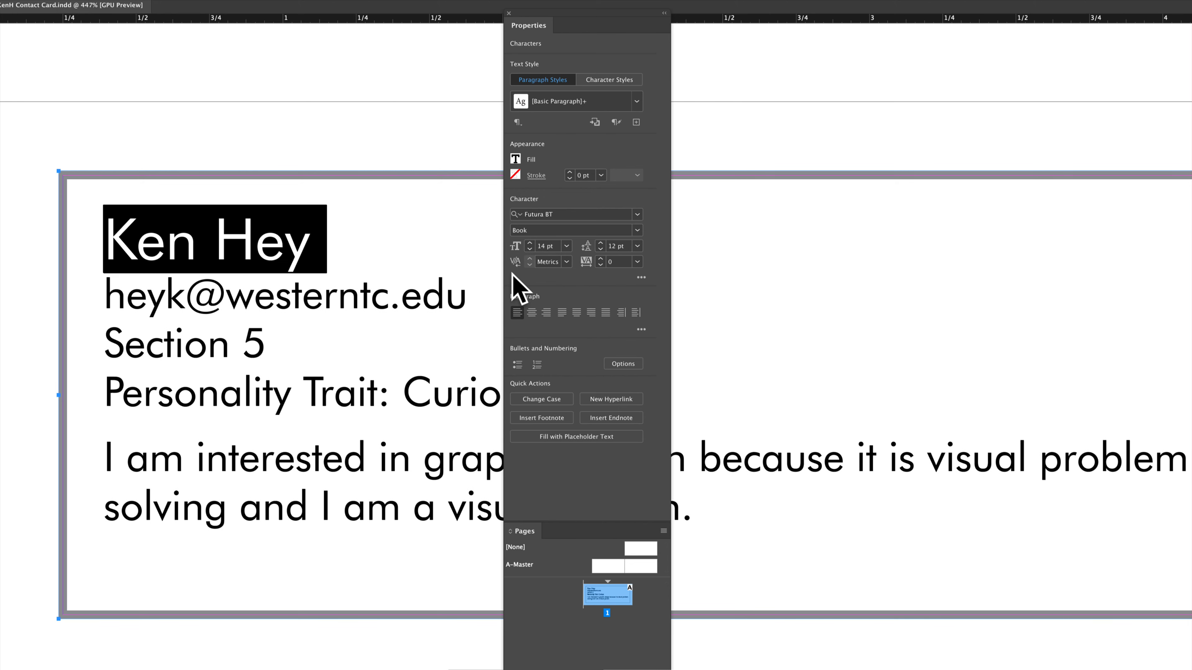
click(637, 229)
click(591, 371)
click(280, 111)
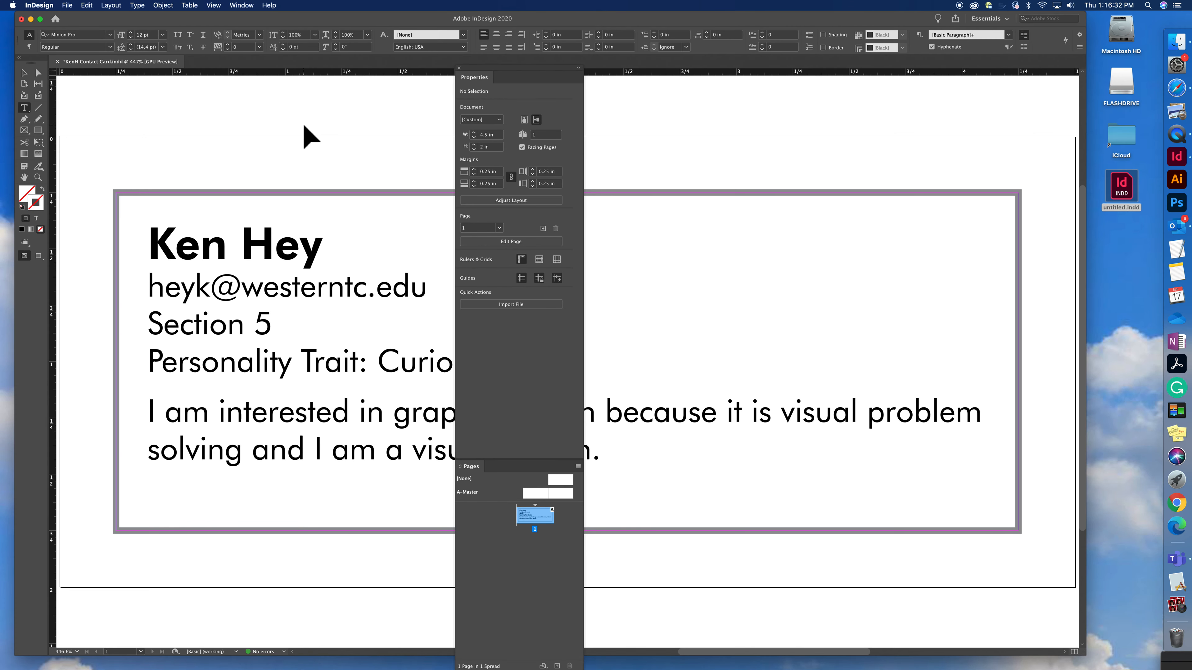
- Move the floating Properties panel clear of the card and save the document
drag(505, 69, 795, 546)
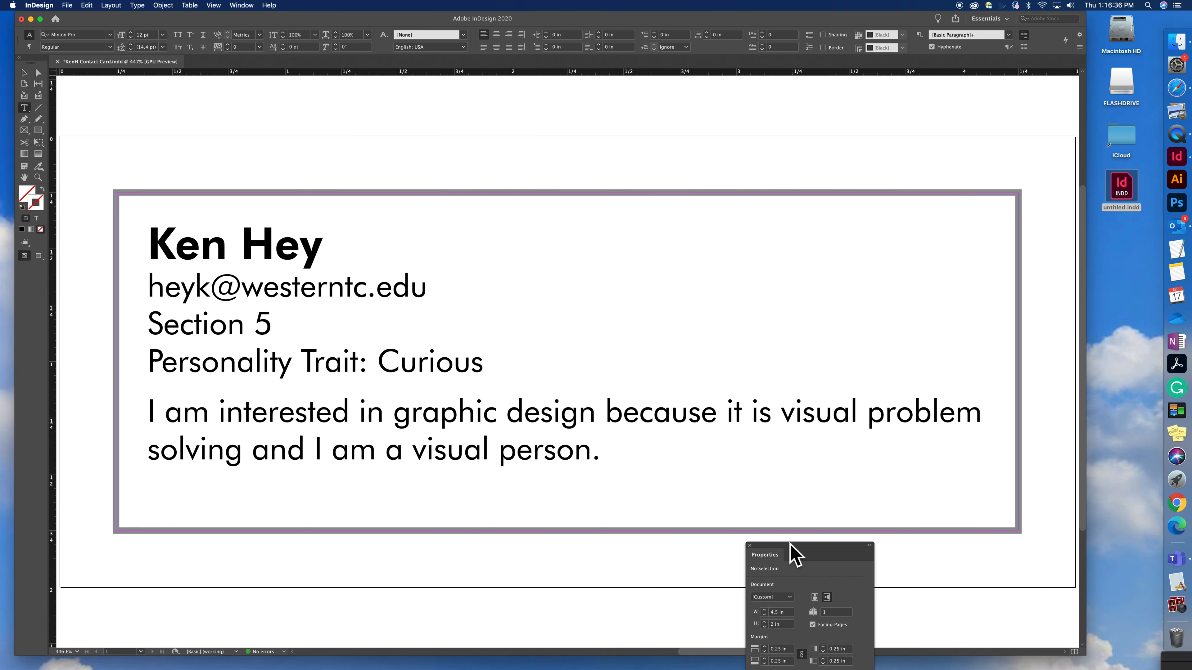
key(super+s)
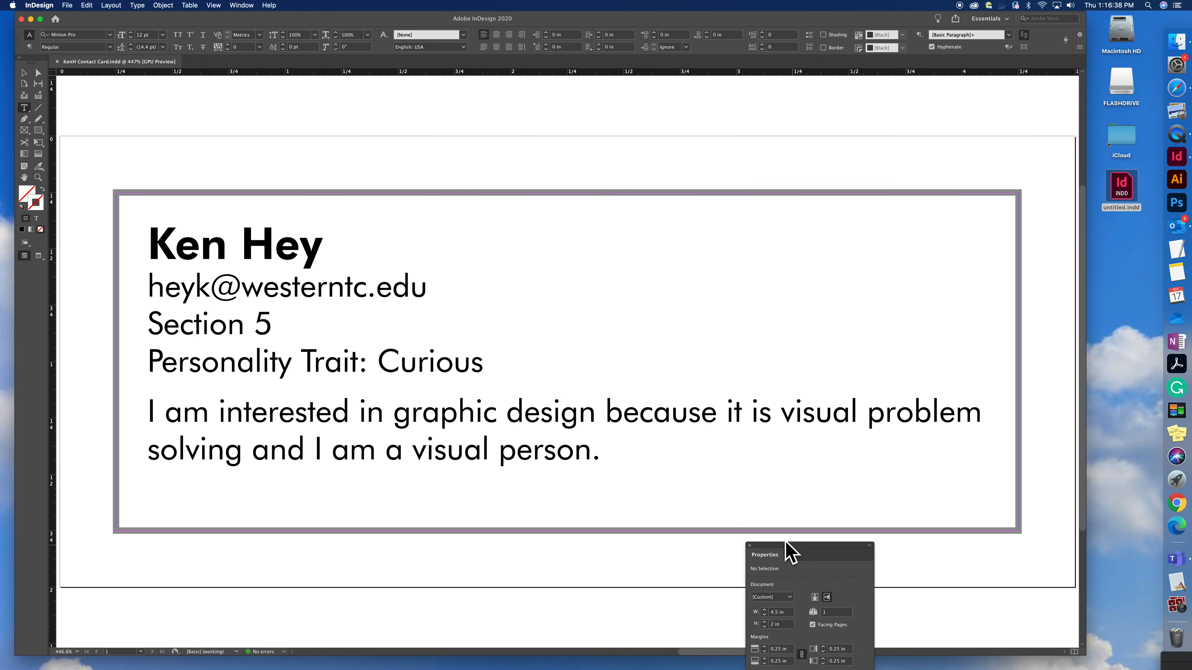